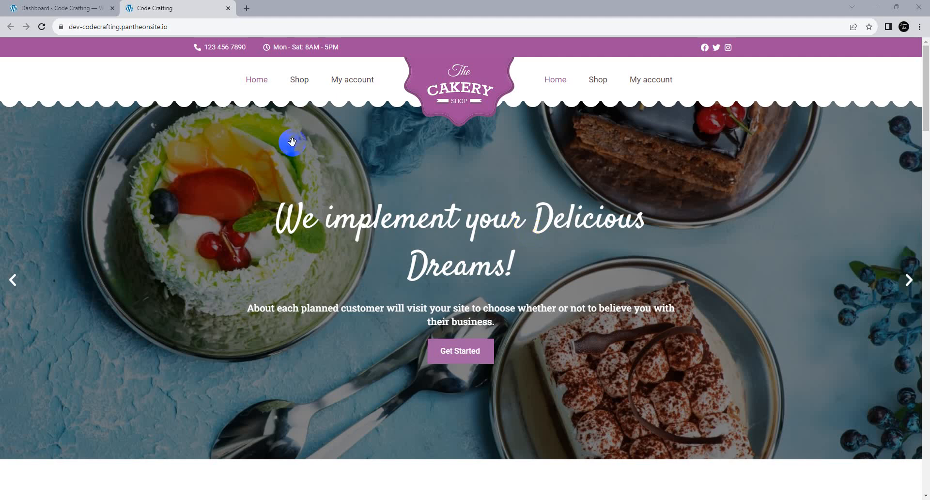
Open the Saved Templates list from the WordPress dashboard in a separate browser tab.
{"action": "left_click", "coordinate": [34, 7]}
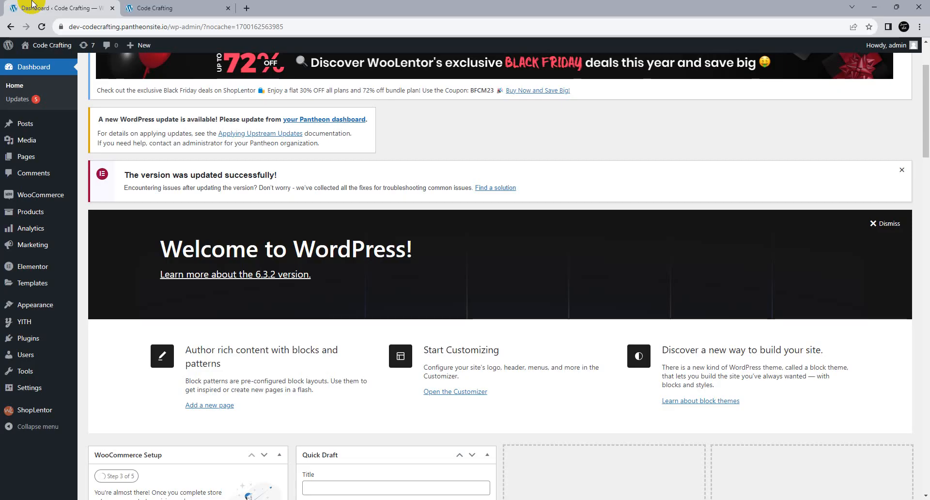
{"action": "mouse_move", "coordinate": [67, 275]}
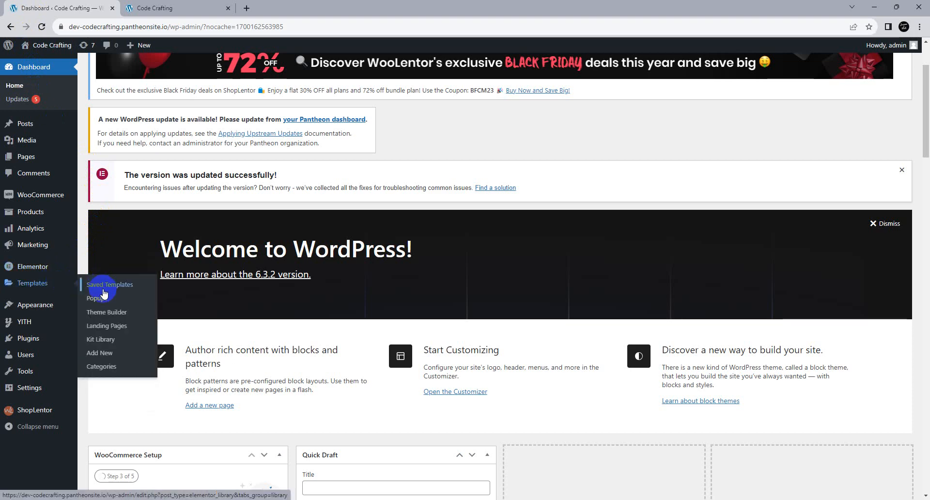
{"action": "right_click", "coordinate": [111, 289]}
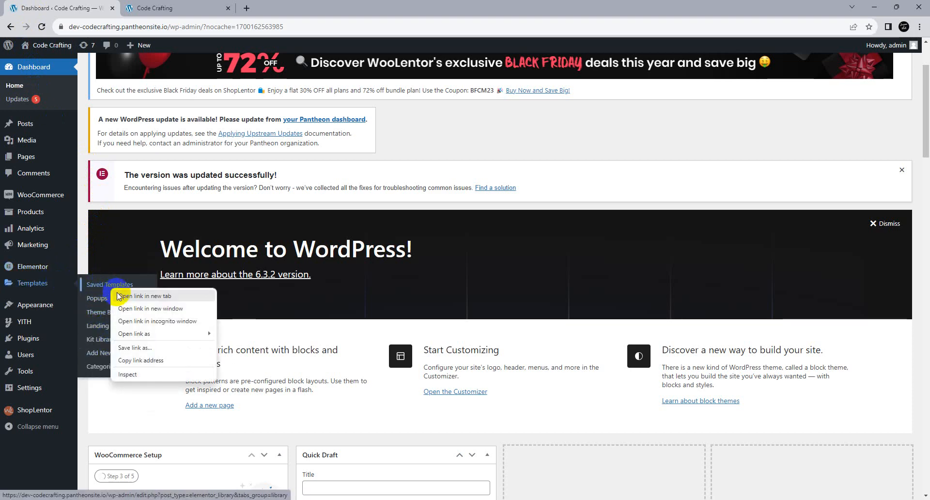
{"action": "left_click", "coordinate": [155, 295]}
{"action": "left_click", "coordinate": [143, 6]}
{"action": "left_click", "coordinate": [82, 8]}
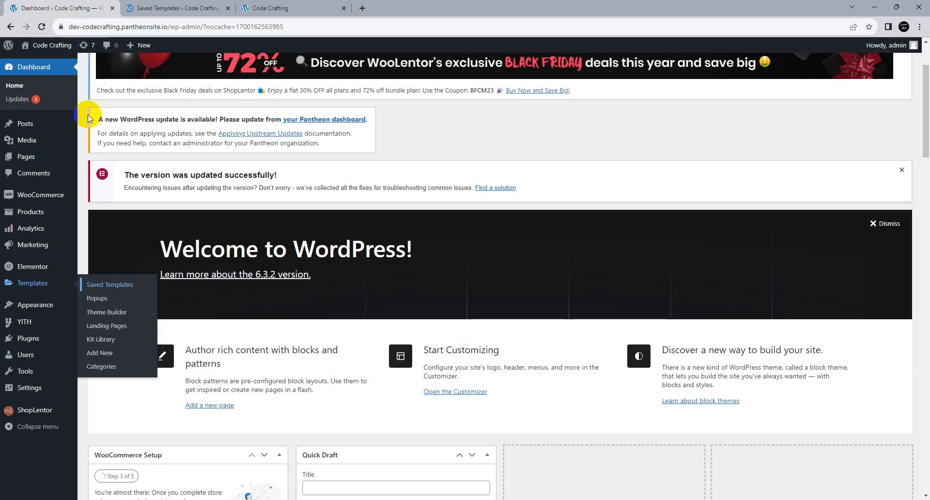
{"action": "left_click", "coordinate": [163, 5]}
Create a new Elementor template of type Single Page named "Checkout".
{"action": "scroll", "coordinate": [339, 237], "scroll_direction": "down", "scroll_amount": 2}
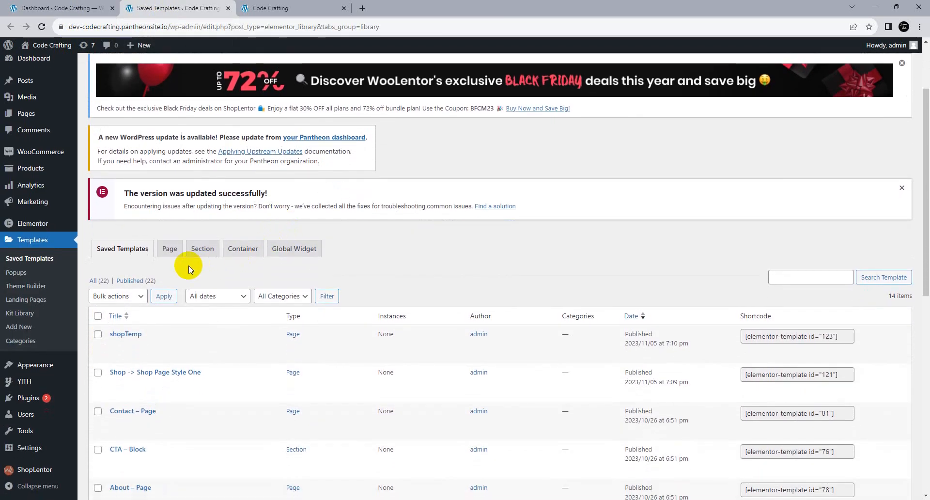
{"action": "scroll", "coordinate": [167, 274], "scroll_direction": "up", "scroll_amount": 4}
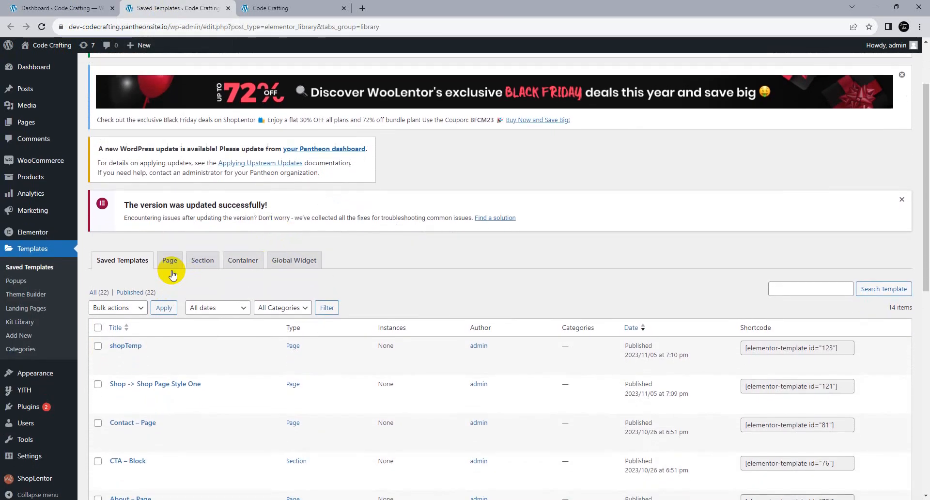
{"action": "left_click", "coordinate": [189, 66]}
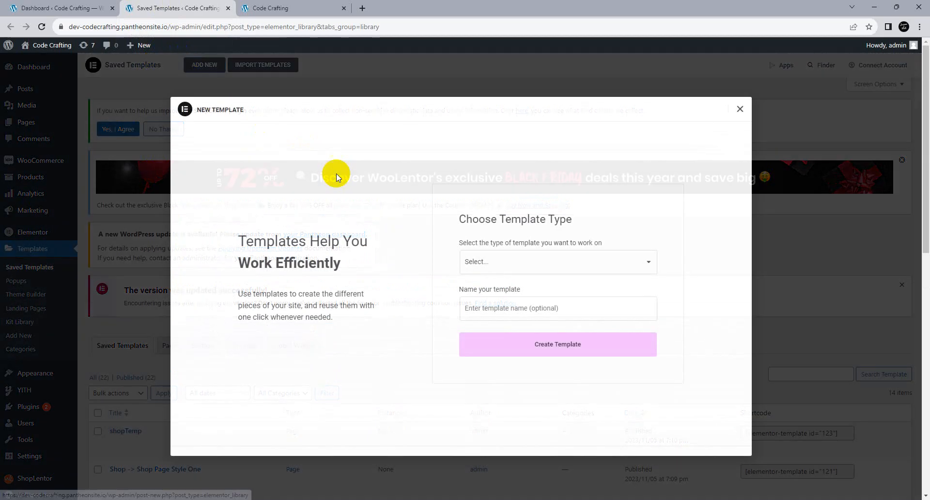
{"action": "left_click", "coordinate": [525, 268]}
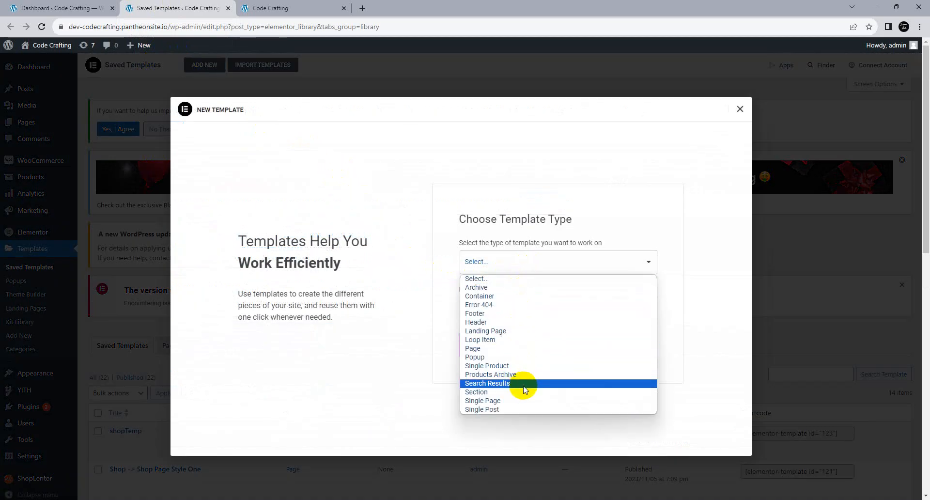
{"action": "left_click", "coordinate": [515, 401]}
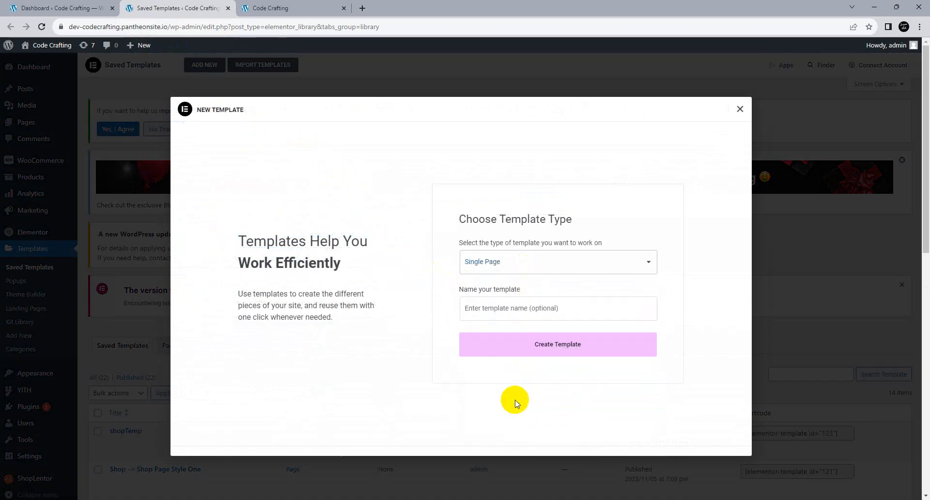
{"action": "left_click", "coordinate": [492, 308]}
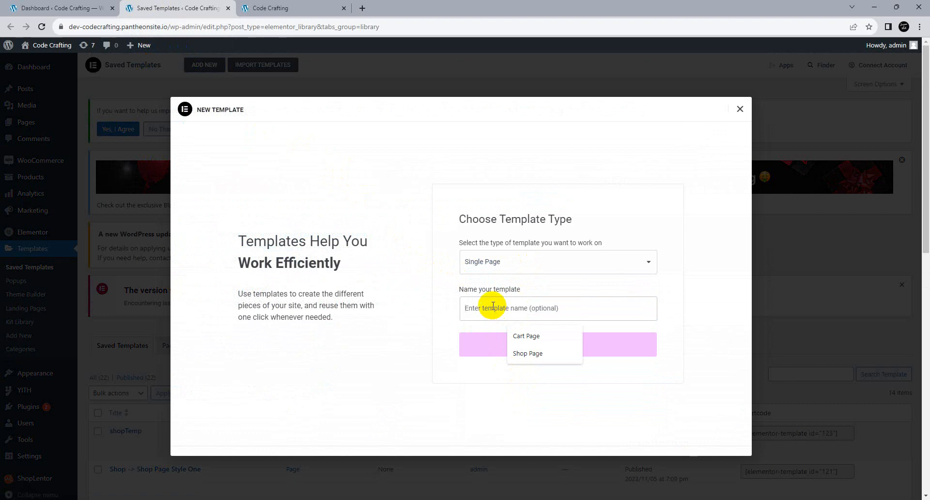
{"action": "type", "text": "Ch"}
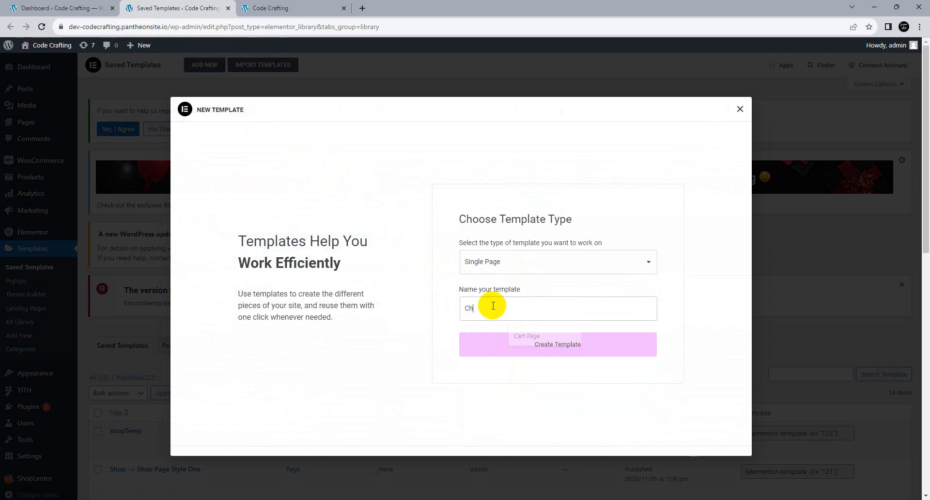
{"action": "type", "text": "eckout"}
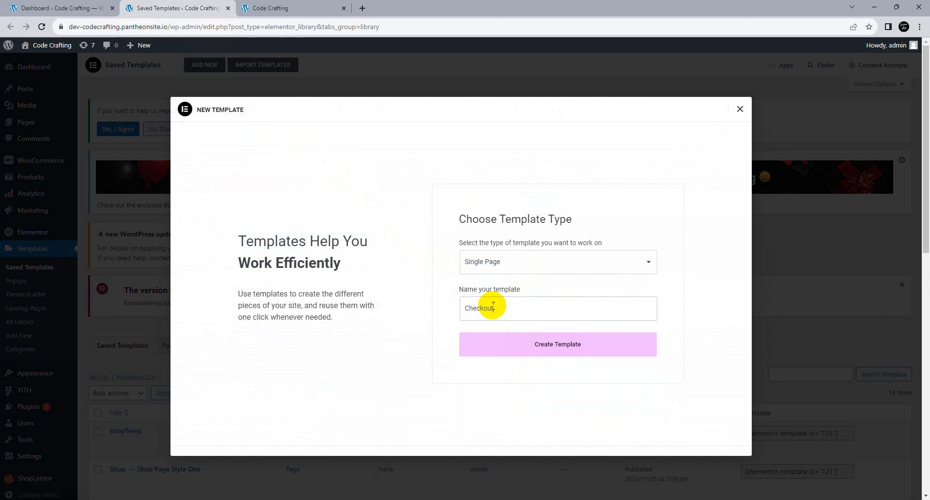
{"action": "left_click", "coordinate": [546, 345]}
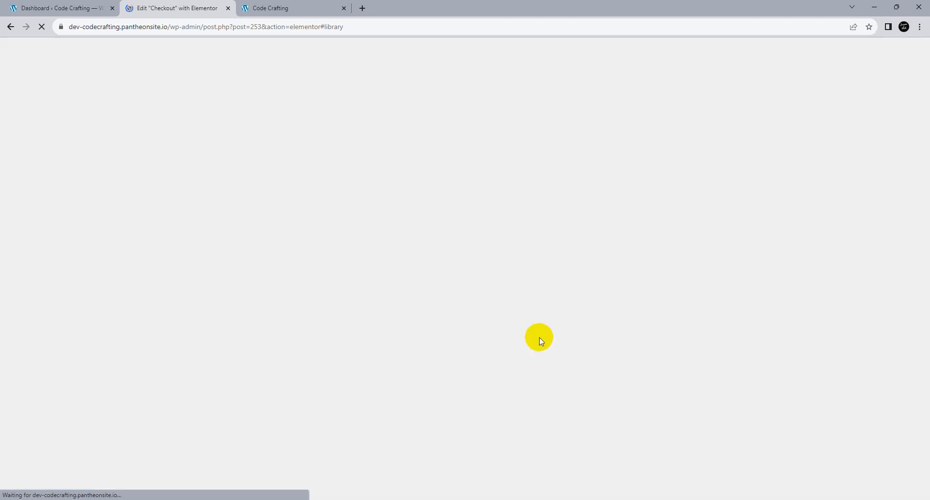
Go to the Shop page on the live site and open the Divi Simplified Crop-top product.
{"action": "left_click", "coordinate": [301, 7]}
{"action": "left_click", "coordinate": [587, 82]}
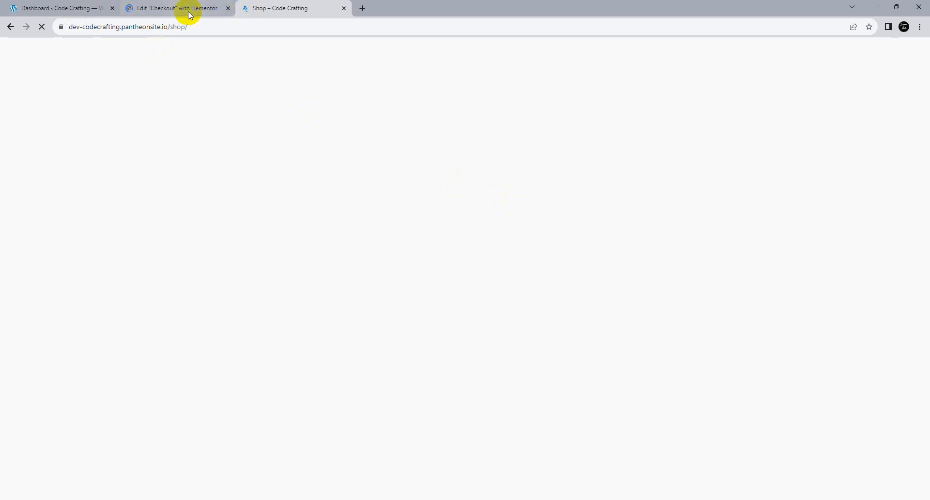
{"action": "scroll", "coordinate": [367, 270], "scroll_direction": "down", "scroll_amount": 4}
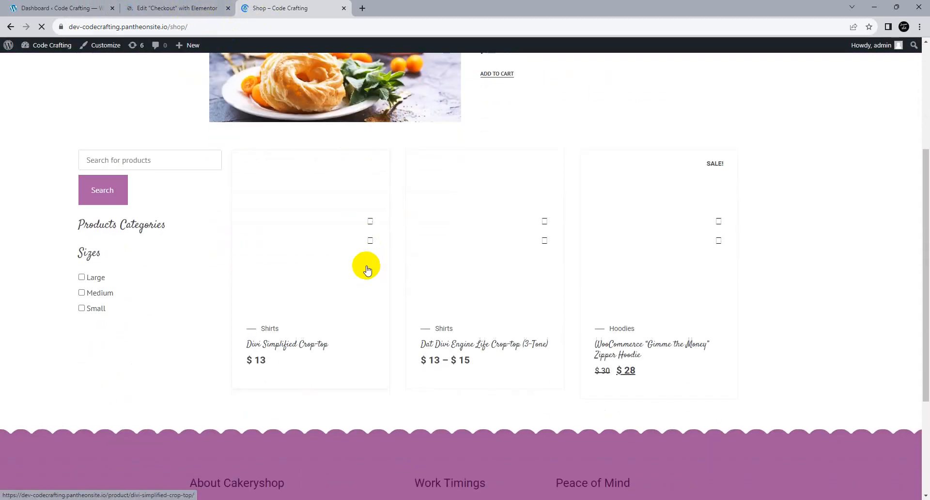
{"action": "left_click", "coordinate": [373, 238]}
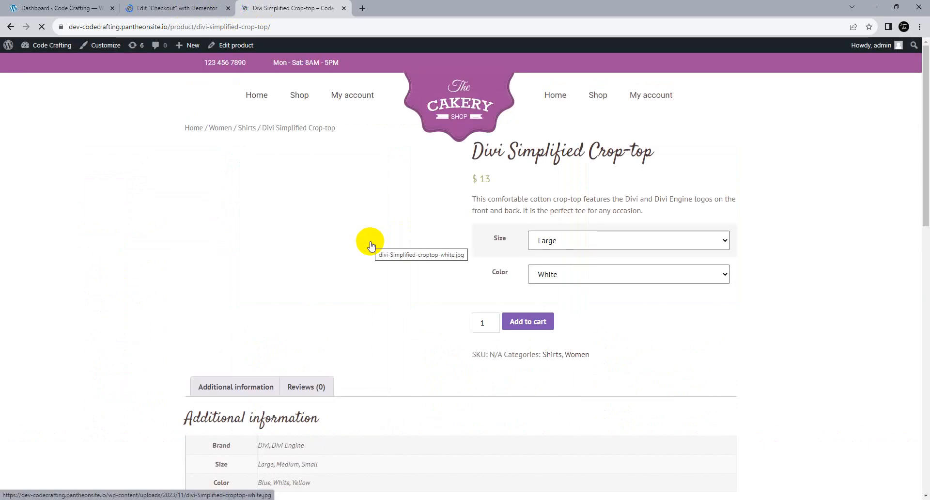
Add the Divi Simplified Crop-top to the cart in size Medium and color Yellow.
{"action": "left_click", "coordinate": [545, 242]}
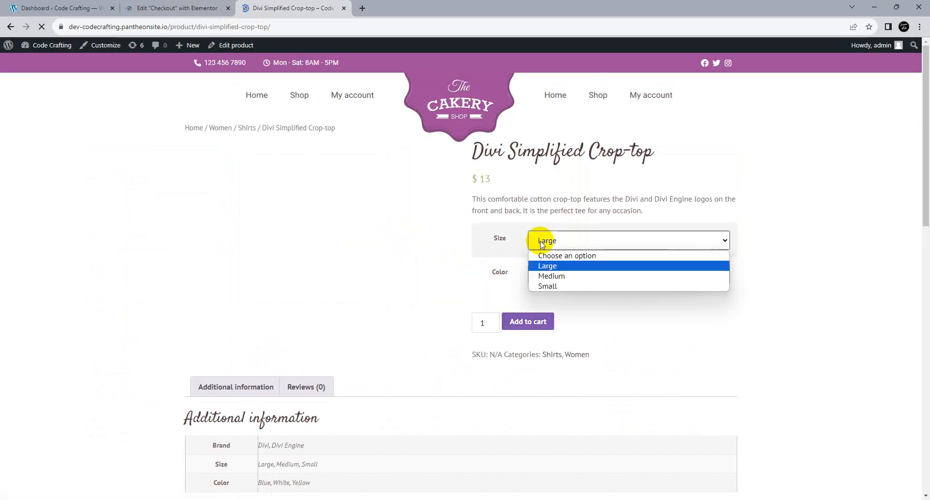
{"action": "left_click", "coordinate": [548, 275]}
{"action": "left_click", "coordinate": [545, 272]}
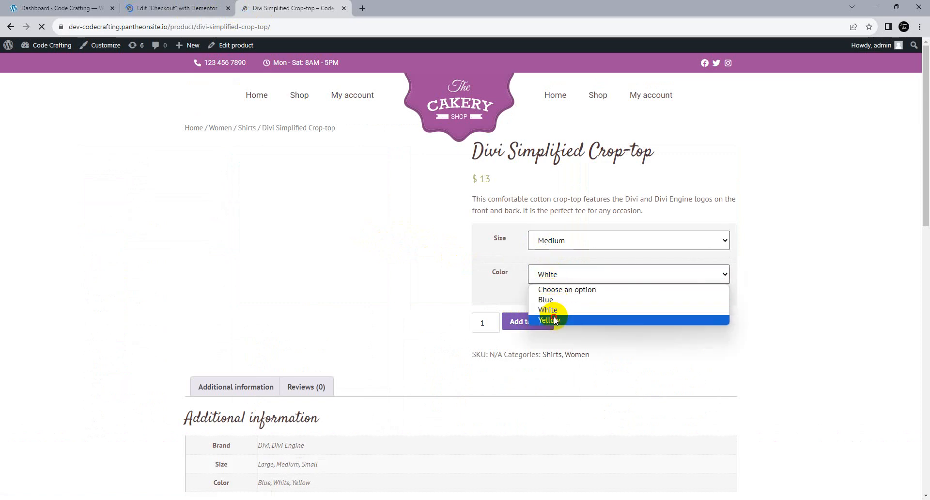
{"action": "left_click", "coordinate": [550, 320]}
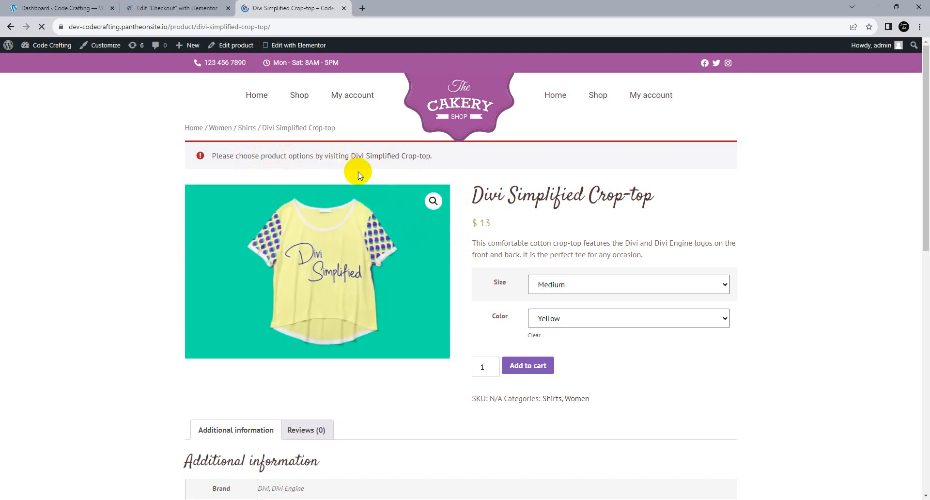
{"action": "left_click", "coordinate": [543, 285]}
{"action": "left_click", "coordinate": [545, 320]}
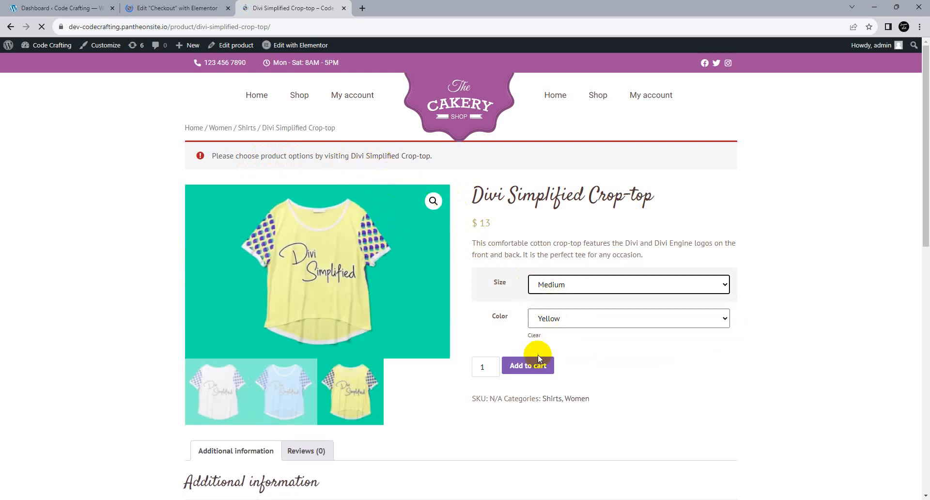
{"action": "left_click", "coordinate": [543, 365]}
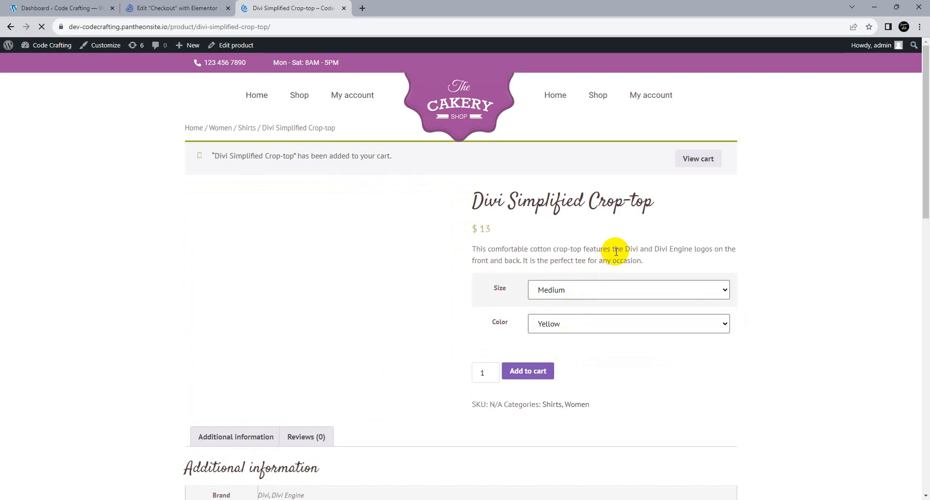
Proceed from the cart to checkout and look through the default checkout page's billing and order sections.
{"action": "left_click", "coordinate": [674, 164]}
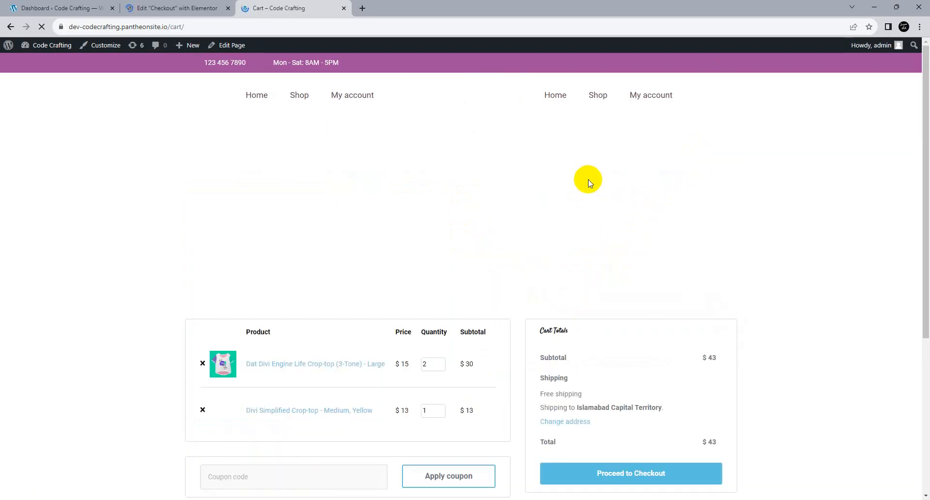
{"action": "scroll", "coordinate": [577, 188], "scroll_direction": "down", "scroll_amount": 1}
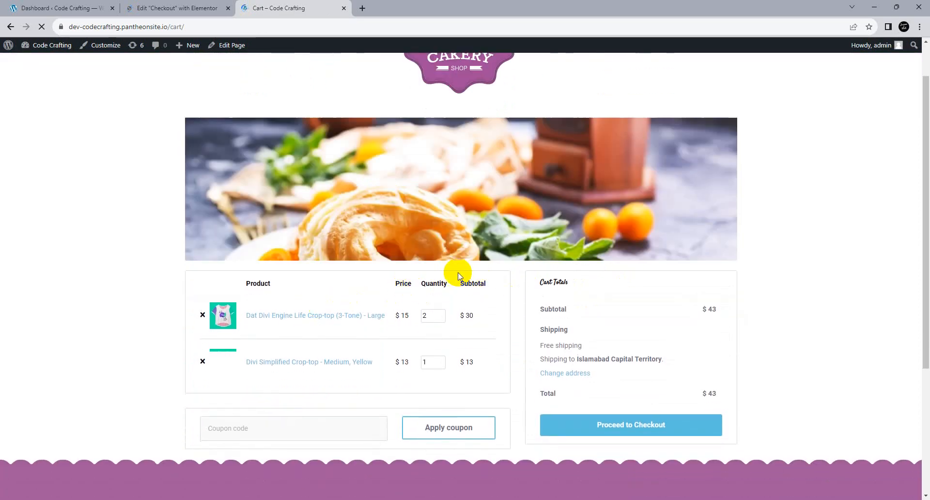
{"action": "scroll", "coordinate": [513, 264], "scroll_direction": "down", "scroll_amount": 2}
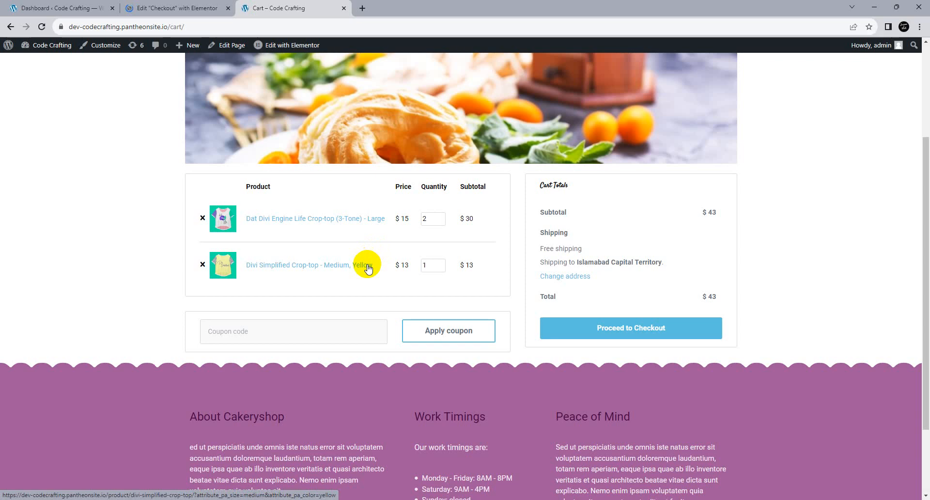
{"action": "scroll", "coordinate": [579, 224], "scroll_direction": "down", "scroll_amount": 1}
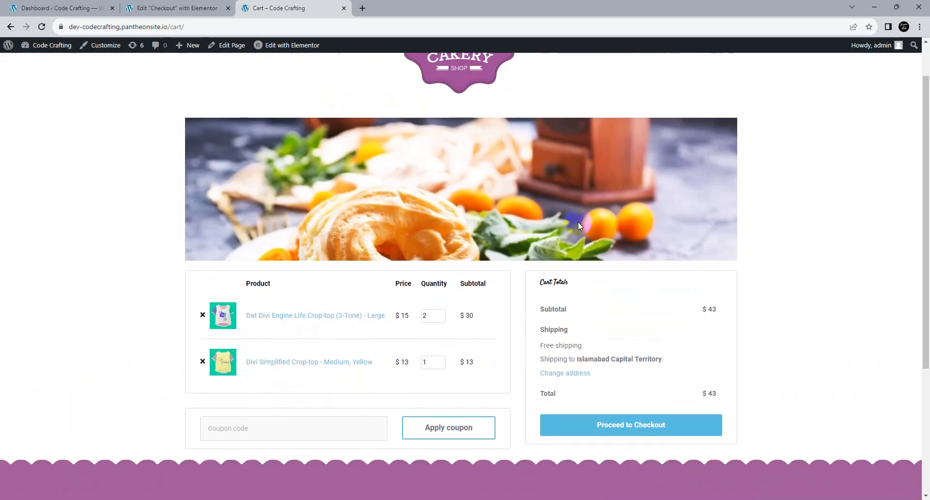
{"action": "left_click", "coordinate": [634, 425]}
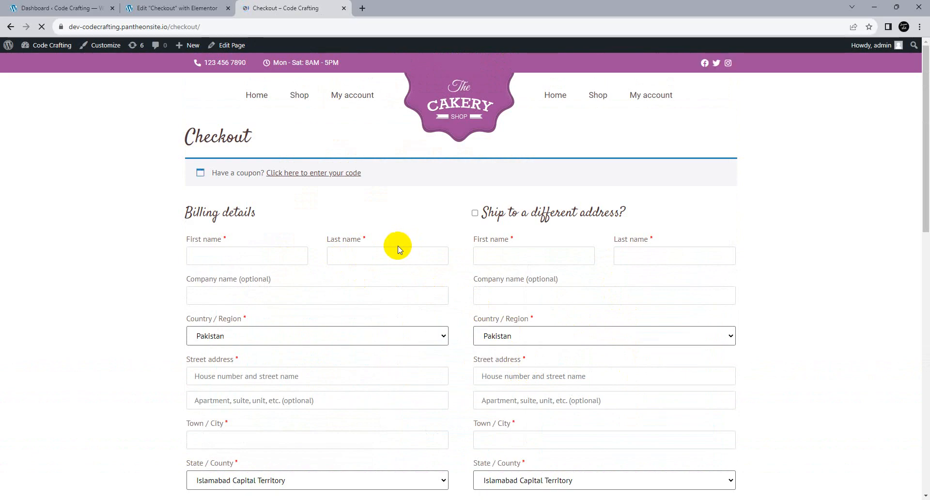
{"action": "scroll", "coordinate": [395, 244], "scroll_direction": "down", "scroll_amount": 9}
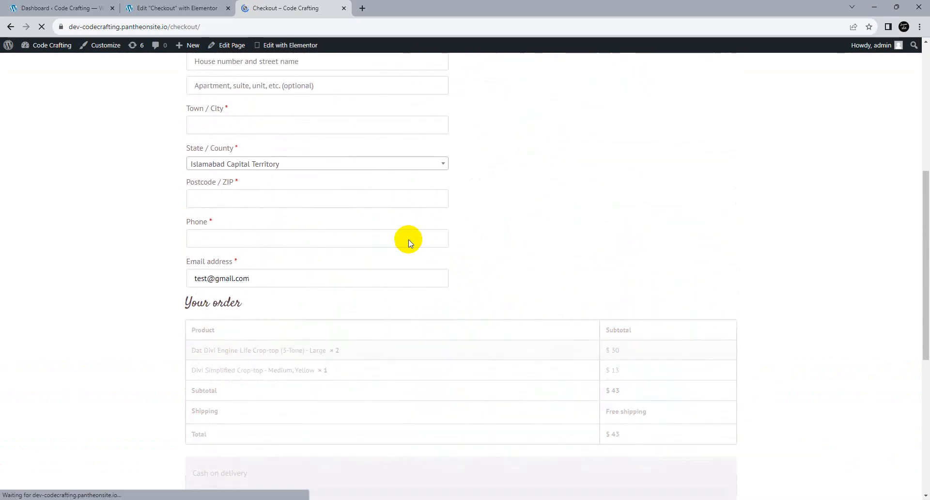
{"action": "scroll", "coordinate": [409, 239], "scroll_direction": "down", "scroll_amount": 1}
{"action": "scroll", "coordinate": [408, 240], "scroll_direction": "up", "scroll_amount": 6}
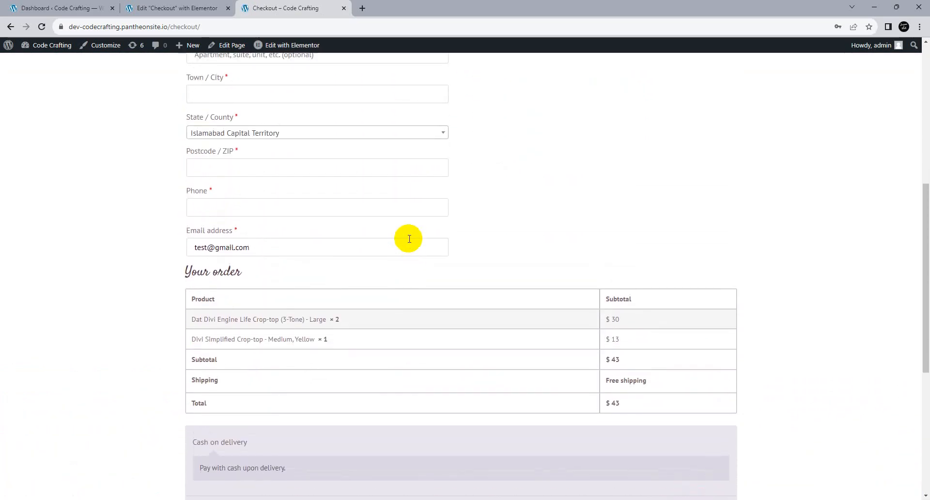
{"action": "scroll", "coordinate": [408, 239], "scroll_direction": "up", "scroll_amount": 4}
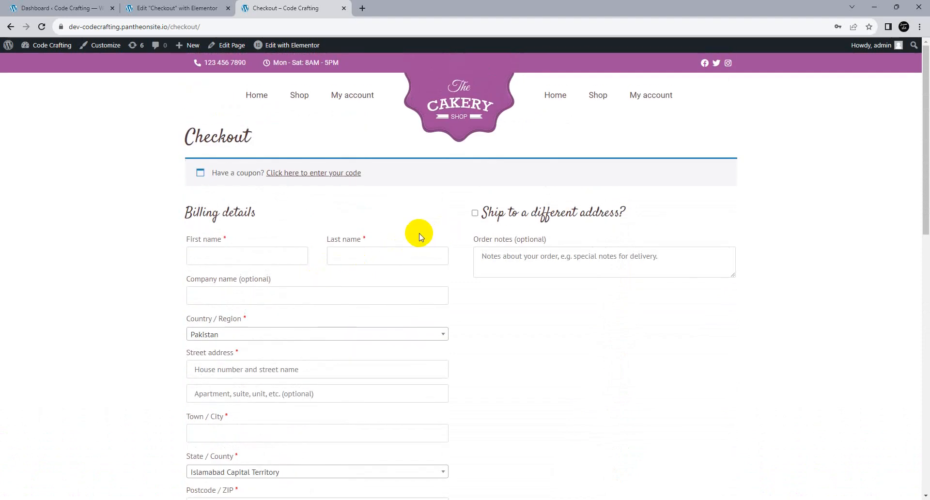
Return to the Checkout template, close the template library, and save a display condition that includes only the Checkout page.
{"action": "left_click", "coordinate": [198, 8]}
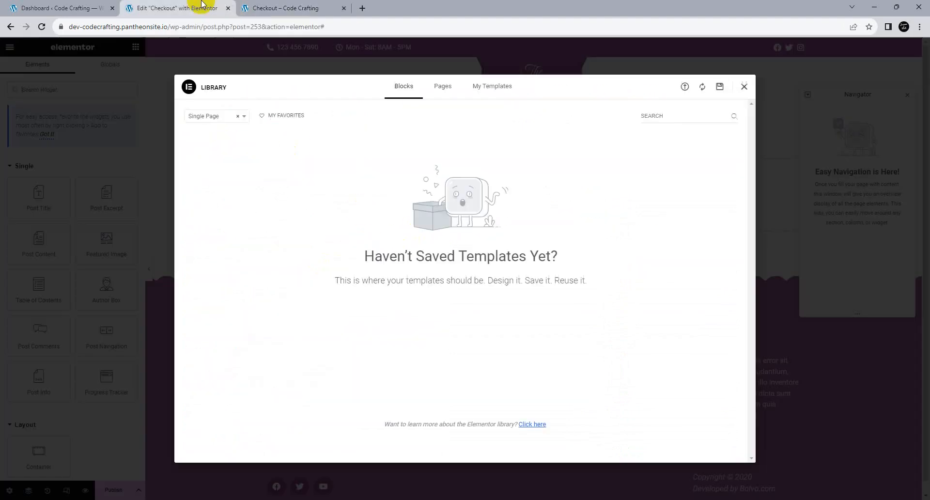
{"action": "left_click", "coordinate": [744, 87]}
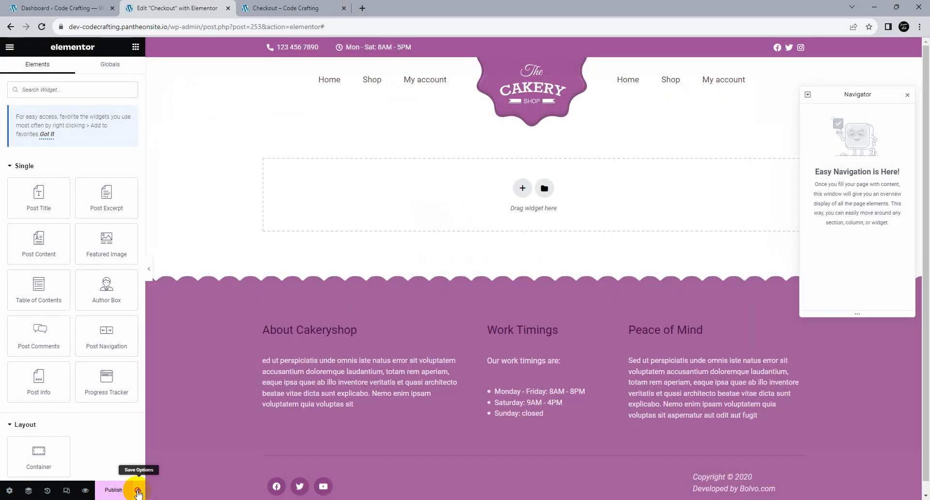
{"action": "left_click", "coordinate": [139, 489]}
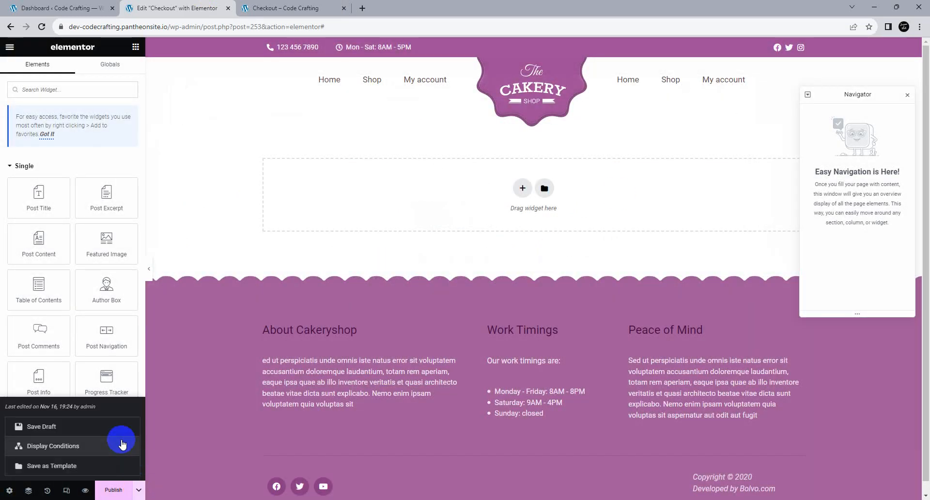
{"action": "left_click", "coordinate": [121, 446]}
{"action": "left_click", "coordinate": [484, 289]}
{"action": "left_click", "coordinate": [445, 275]}
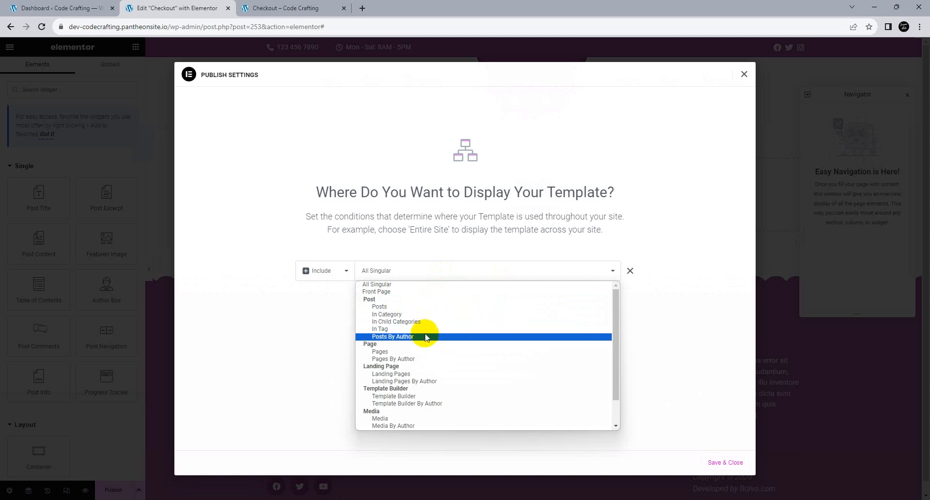
{"action": "left_click", "coordinate": [416, 352]}
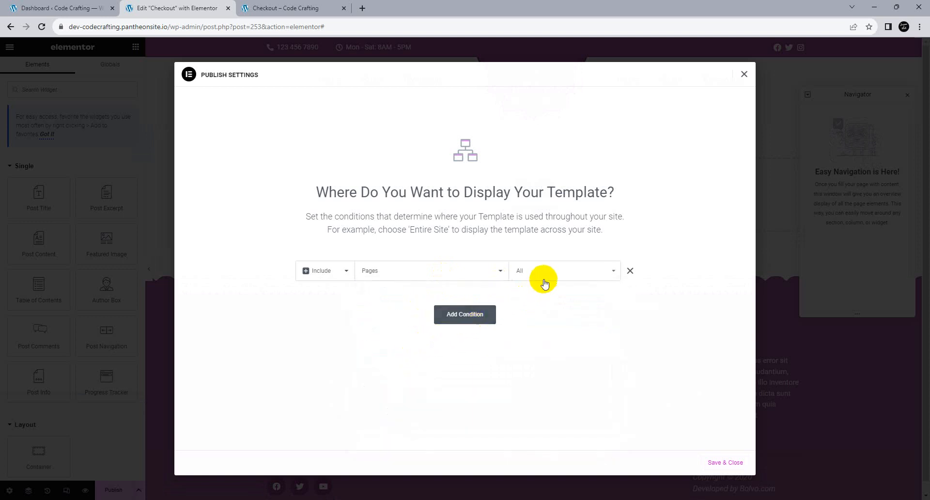
{"action": "left_click", "coordinate": [543, 273]}
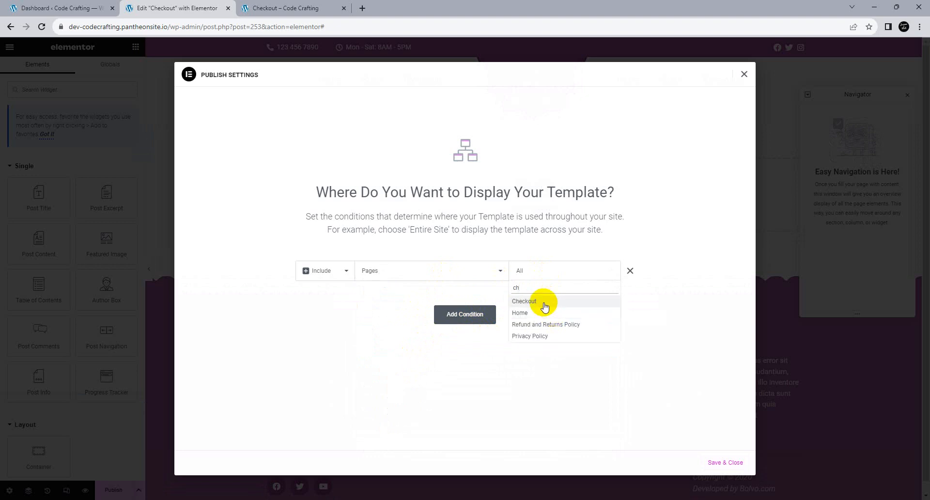
{"action": "left_click", "coordinate": [542, 303]}
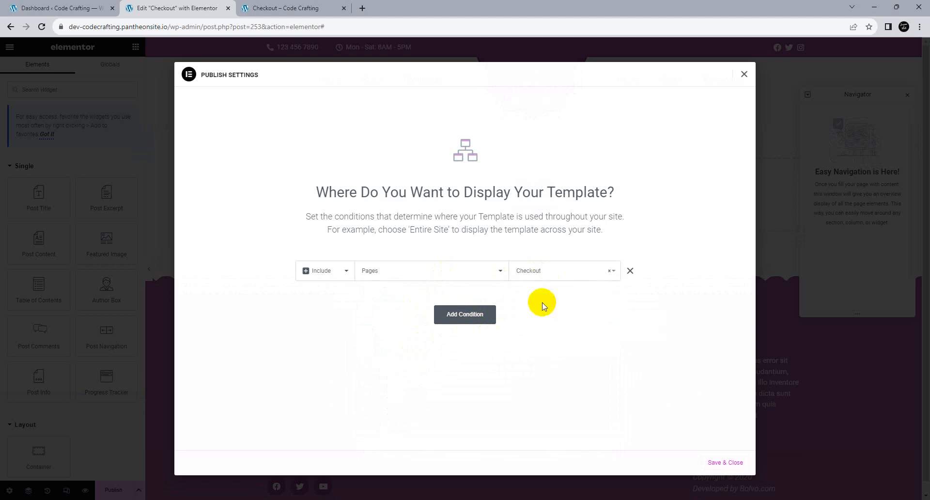
{"action": "left_click", "coordinate": [724, 462]}
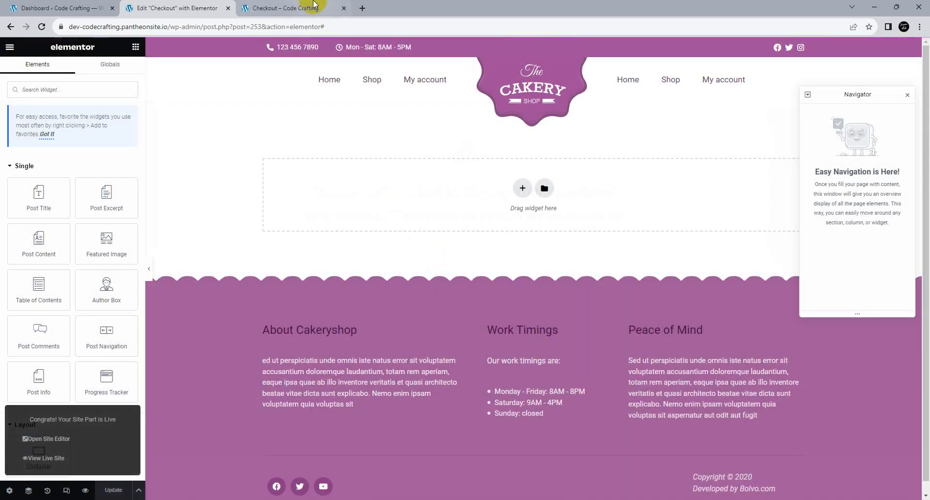
Reload the live checkout page to check the assigned template, and return to the template editor.
{"action": "left_click", "coordinate": [308, 8]}
{"action": "left_click", "coordinate": [42, 27]}
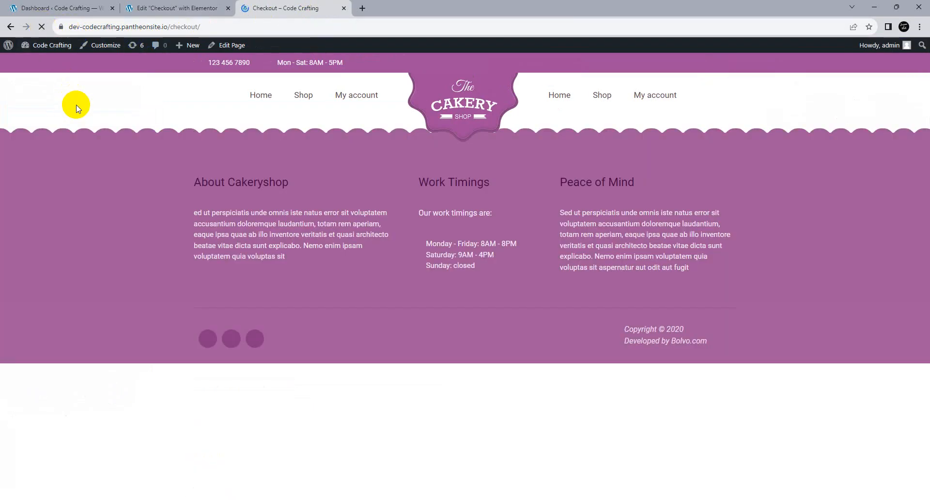
{"action": "left_click", "coordinate": [141, 8]}
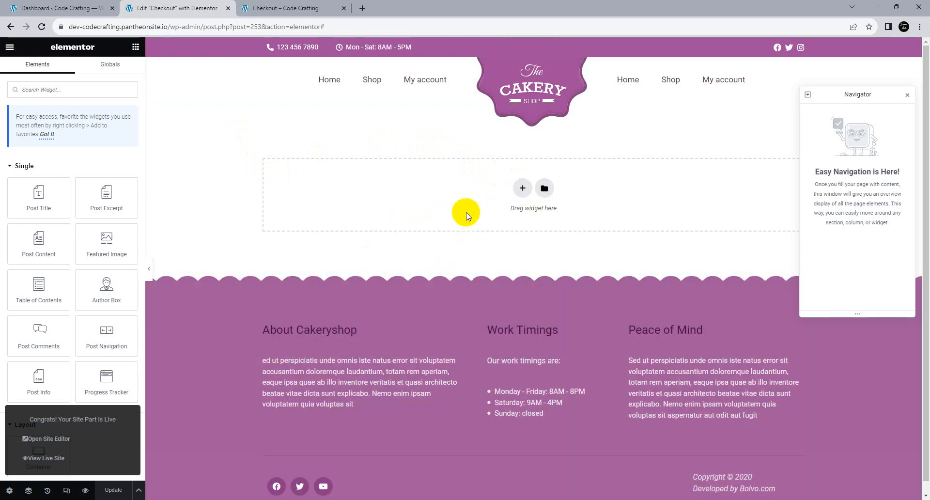
Search the widgets for "chec" and inspect the locked WL: Checkout Shipping Form widget.
{"action": "left_click", "coordinate": [76, 93]}
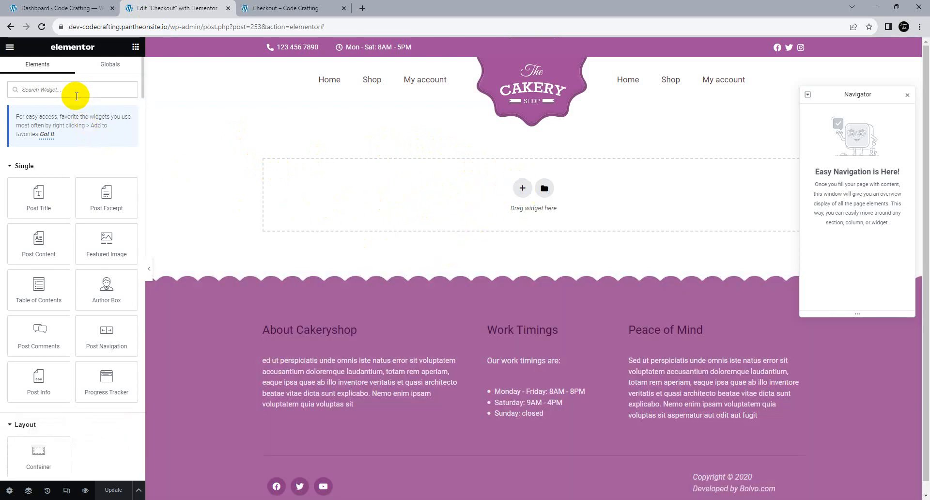
{"action": "type", "text": "chec"}
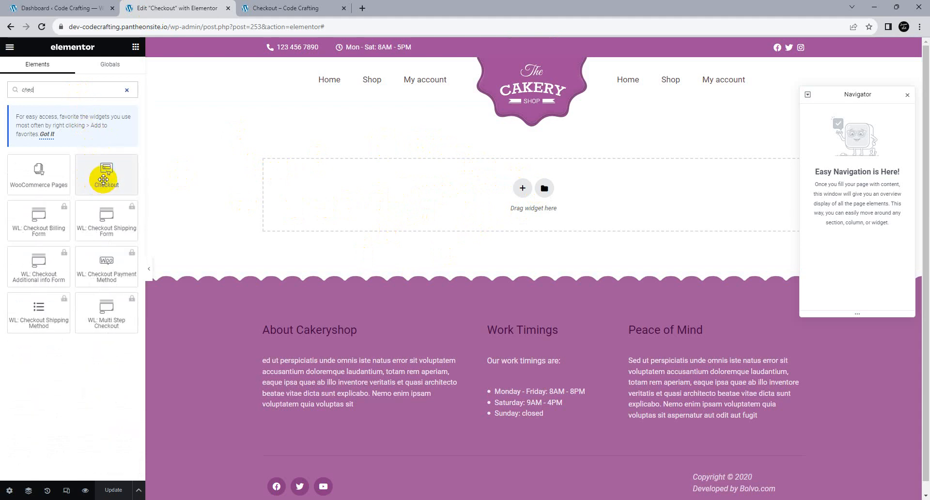
{"action": "mouse_move", "coordinate": [102, 179]}
{"action": "left_mouse_down"}
{"action": "mouse_move", "coordinate": [352, 211]}
{"action": "mouse_move", "coordinate": [115, 184]}
{"action": "left_mouse_up"}
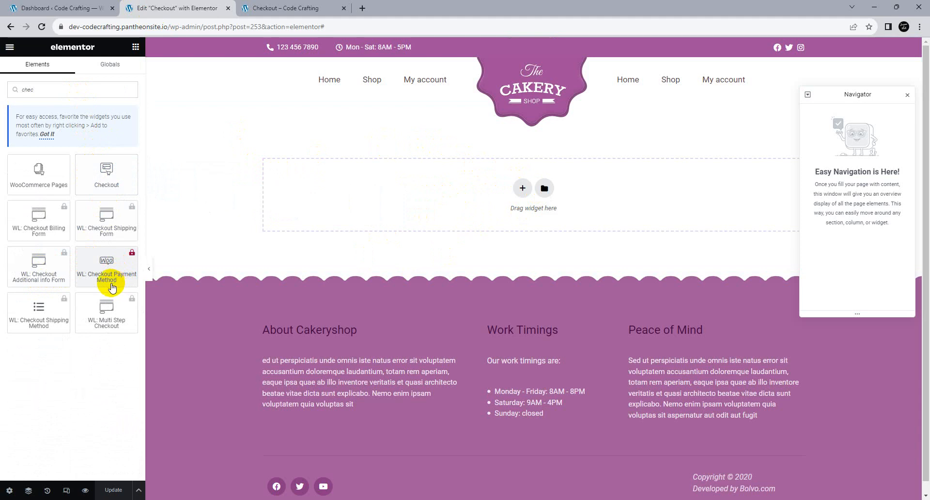
{"action": "left_click", "coordinate": [109, 220]}
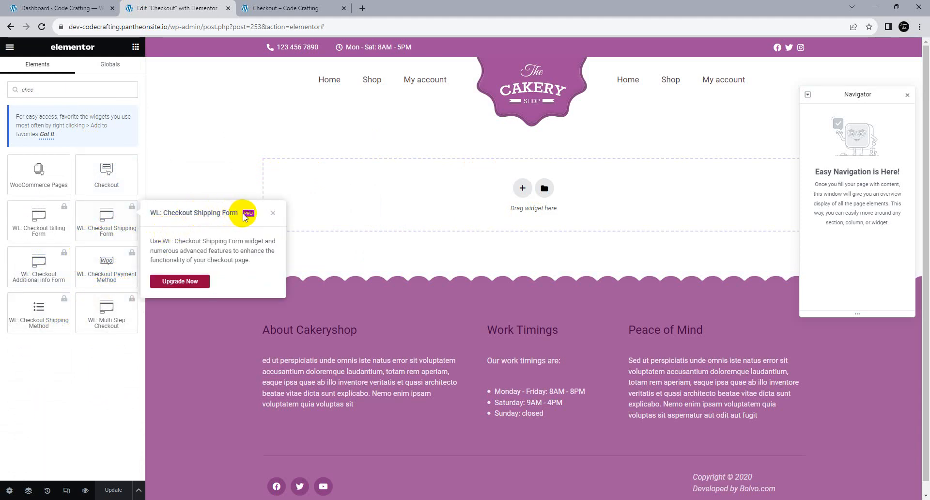
{"action": "double_click", "coordinate": [157, 213]}
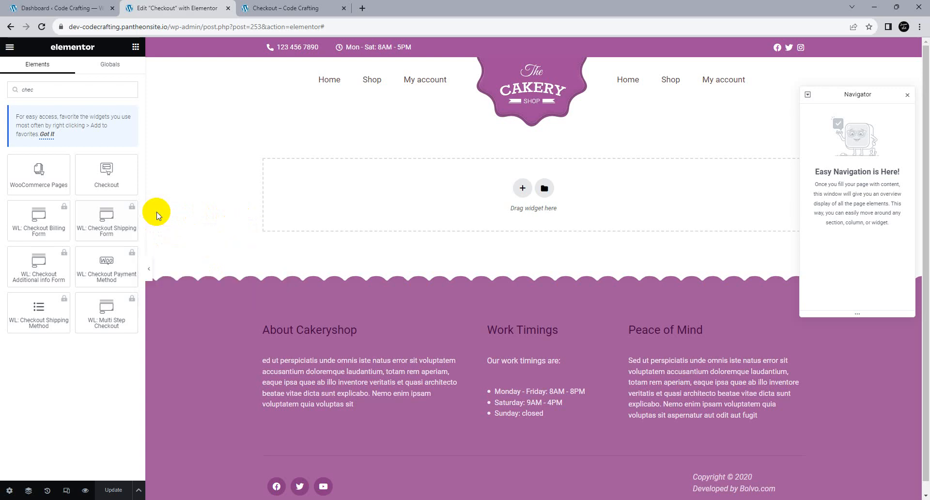
{"action": "left_click", "coordinate": [107, 216]}
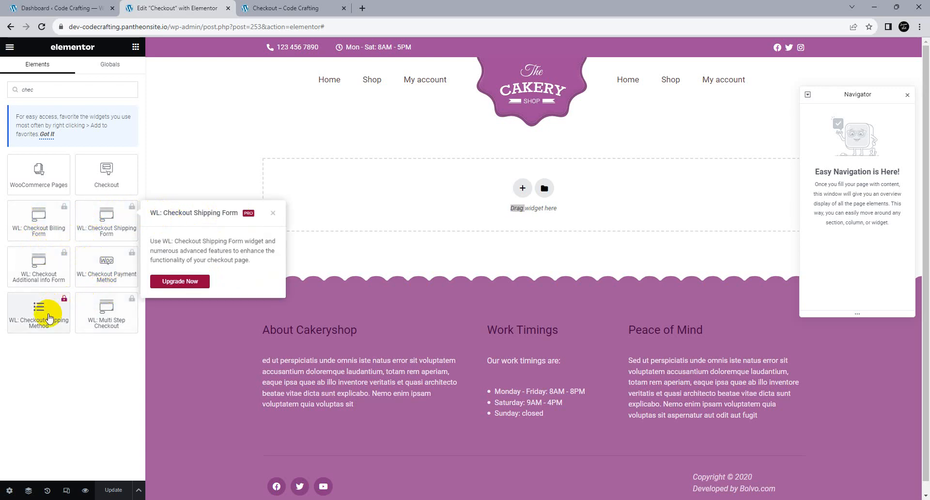
Add the standard Checkout widget to the template's empty area and look over the resulting form.
{"action": "left_click_drag", "start_coordinate": [97, 179], "coordinate": [438, 202]}
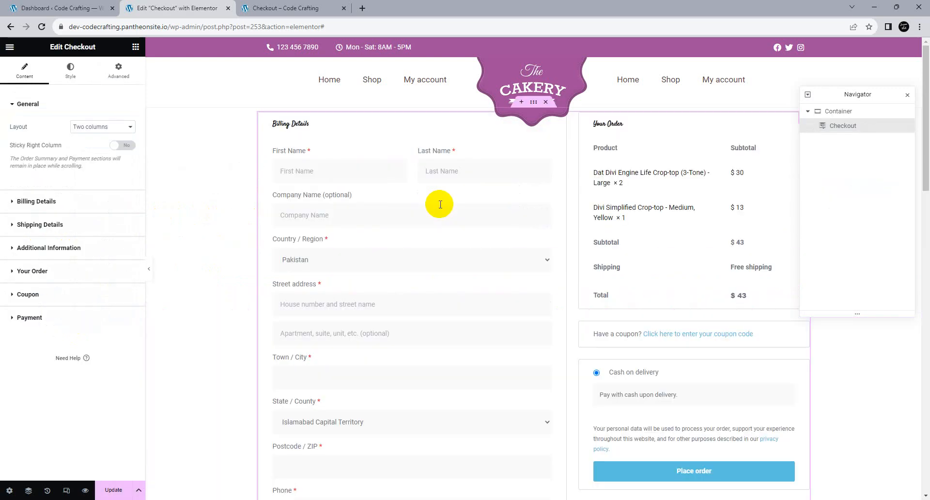
{"action": "scroll", "coordinate": [603, 245], "scroll_direction": "down", "scroll_amount": 1}
{"action": "scroll", "coordinate": [605, 247], "scroll_direction": "up", "scroll_amount": 1}
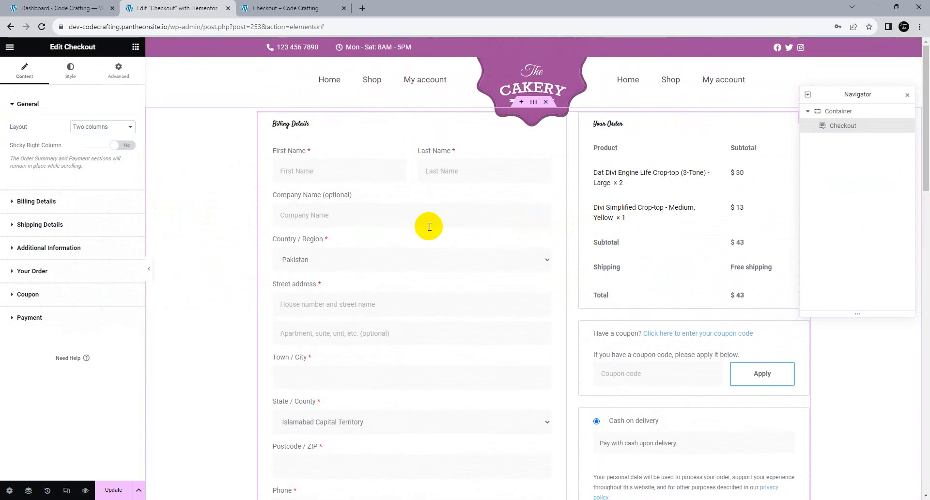
{"action": "scroll", "coordinate": [426, 225], "scroll_direction": "down", "scroll_amount": 2}
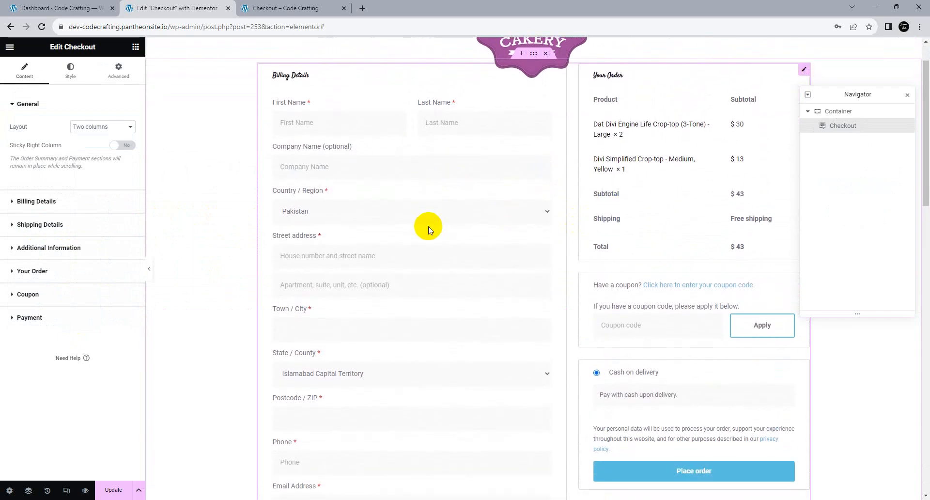
Try the Checkout widget in a one-column layout and restore the two-column layout.
{"action": "left_click", "coordinate": [82, 127]}
{"action": "left_click", "coordinate": [89, 136]}
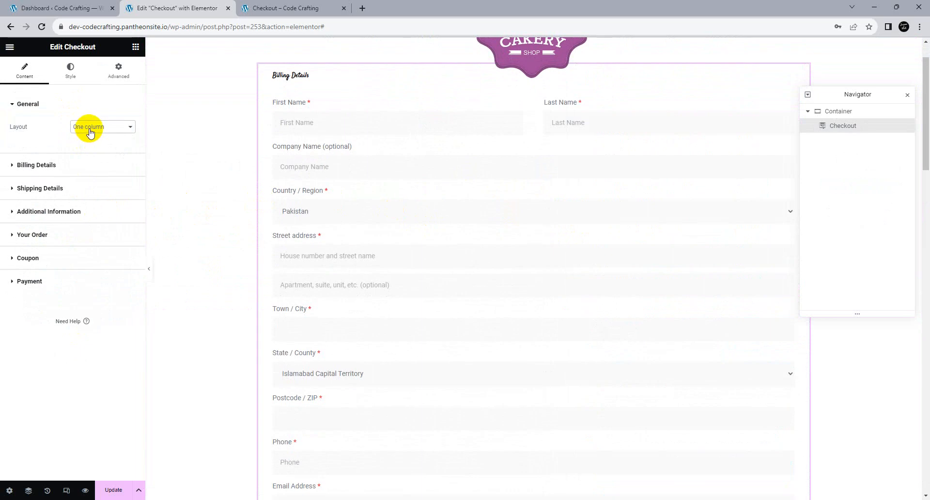
{"action": "left_click", "coordinate": [90, 128]}
{"action": "left_click", "coordinate": [90, 142]}
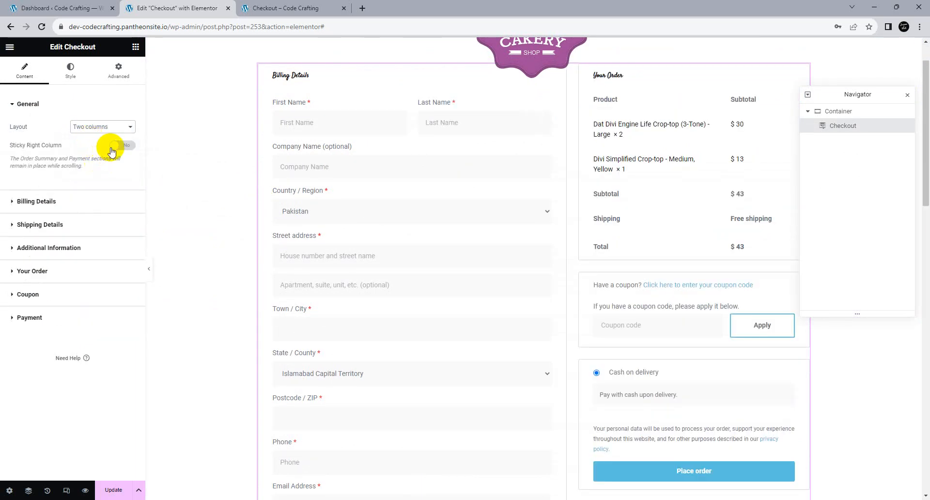
Enable Sticky Right Column for the Checkout widget and test how the order summary behaves while scrolling.
{"action": "left_click", "coordinate": [118, 146]}
{"action": "scroll", "coordinate": [339, 204], "scroll_direction": "down", "scroll_amount": 10}
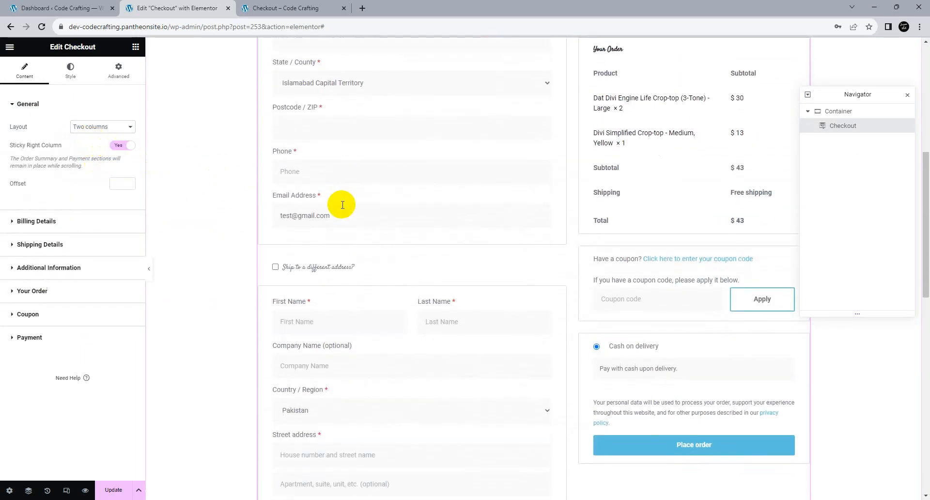
{"action": "scroll", "coordinate": [339, 203], "scroll_direction": "up", "scroll_amount": 10}
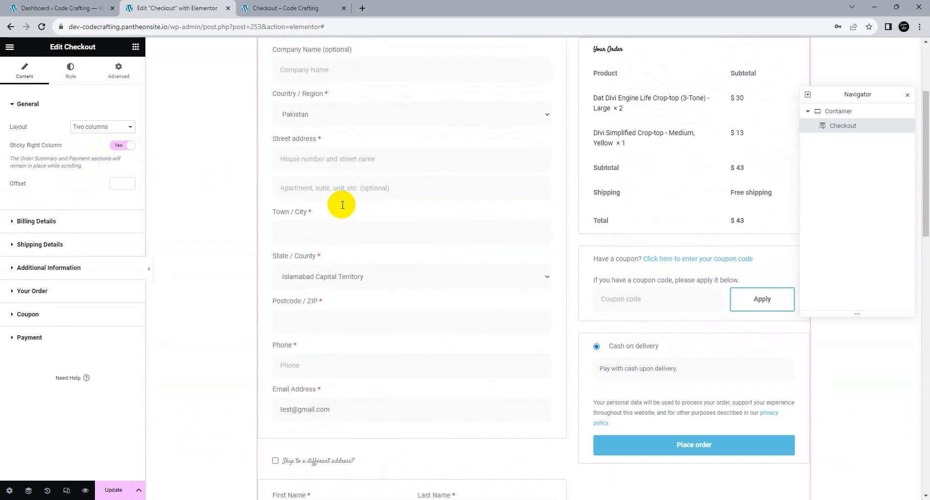
Open the Billing Details settings and examine the content and advanced options of the Last Name and First Name form items.
{"action": "left_click", "coordinate": [66, 223]}
{"action": "left_click", "coordinate": [55, 214]}
{"action": "left_click", "coordinate": [56, 216]}
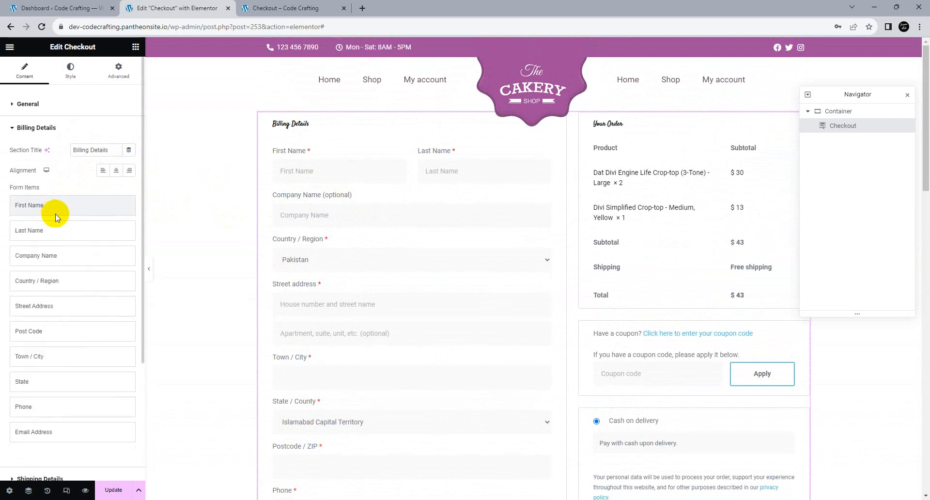
{"action": "scroll", "coordinate": [65, 242], "scroll_direction": "down", "scroll_amount": 1}
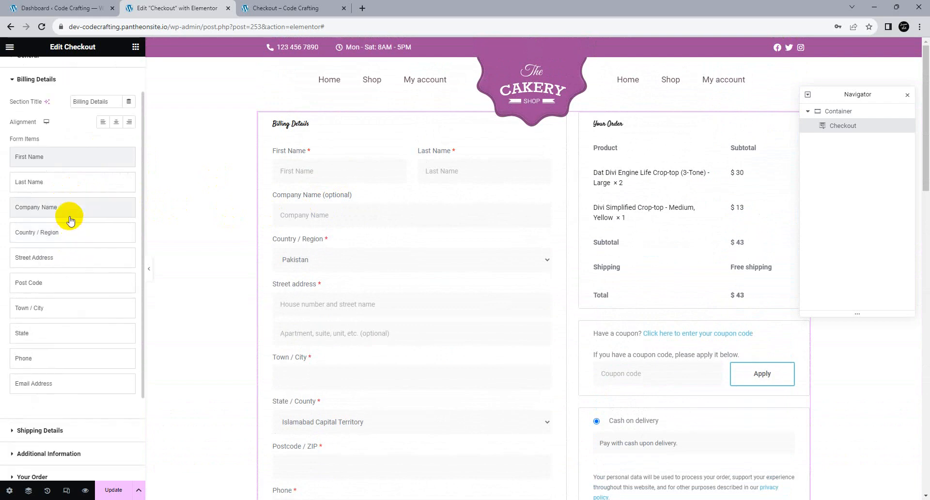
{"action": "left_click", "coordinate": [62, 184]}
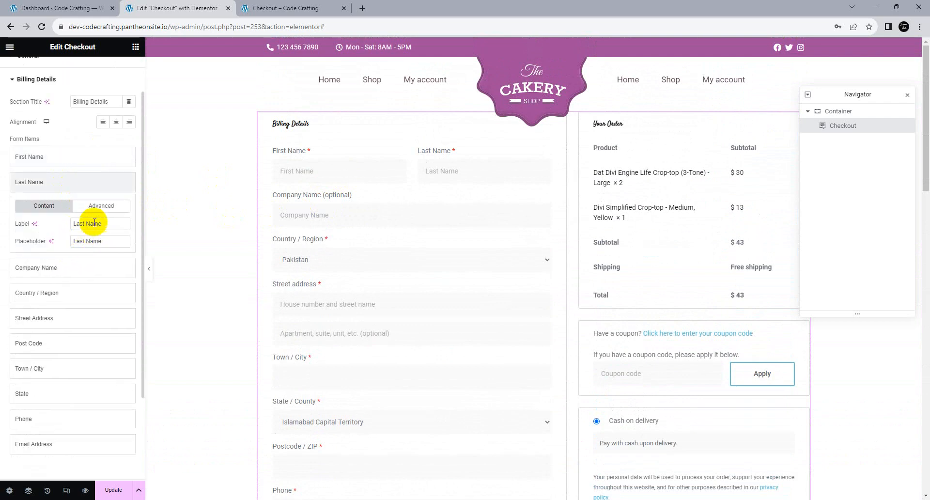
{"action": "left_click", "coordinate": [99, 206]}
{"action": "left_click", "coordinate": [48, 157]}
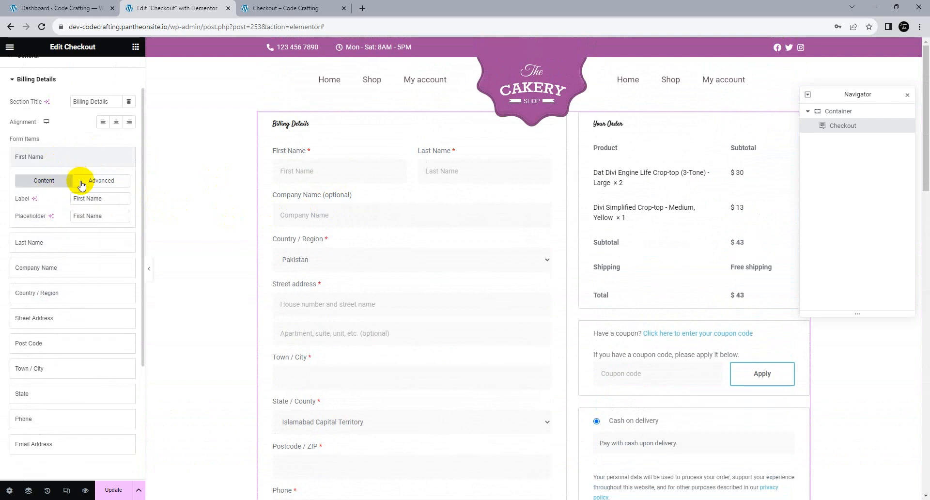
{"action": "left_click", "coordinate": [89, 181]}
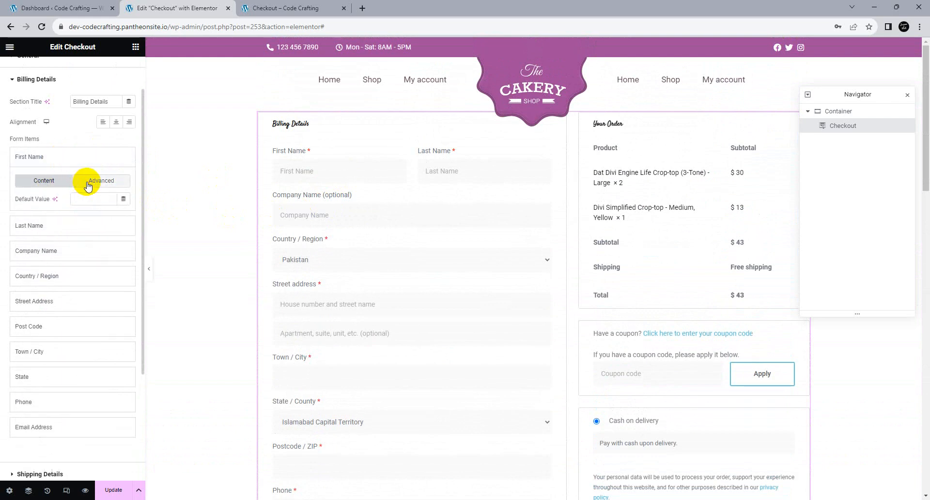
{"action": "left_click", "coordinate": [56, 159]}
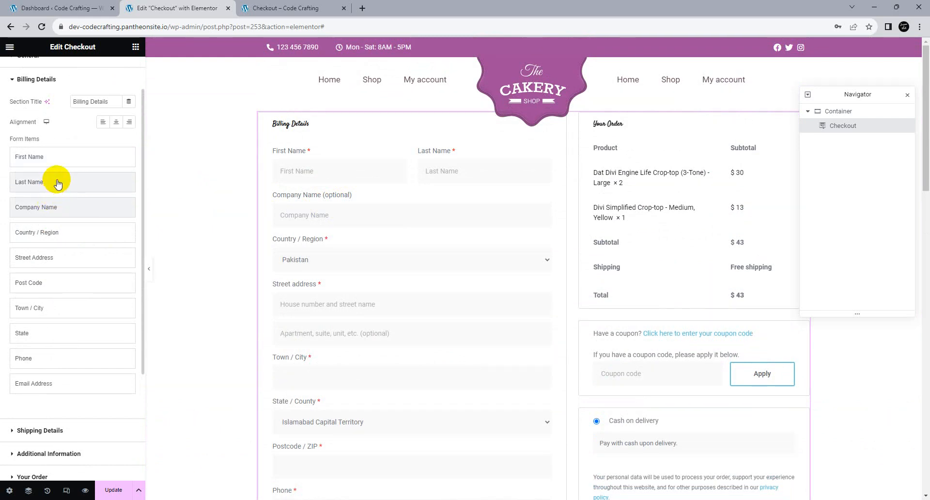
Recheck the First Name and Last Name item options and look through the remaining billing form items.
{"action": "left_click", "coordinate": [57, 183]}
{"action": "left_click", "coordinate": [56, 151]}
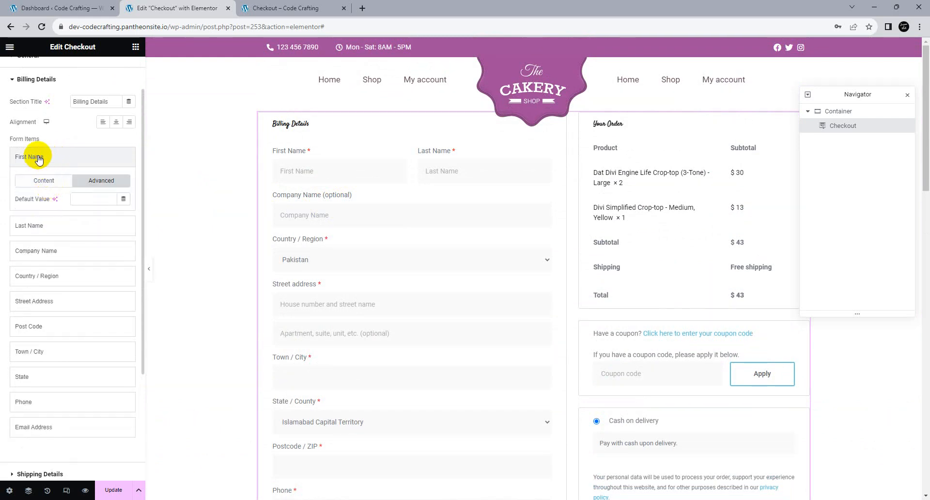
{"action": "left_click", "coordinate": [39, 158]}
{"action": "left_click", "coordinate": [36, 186]}
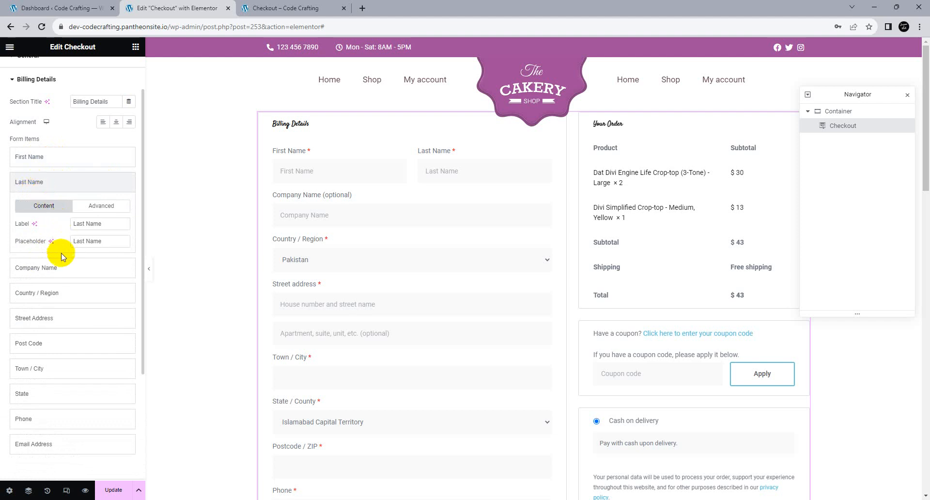
{"action": "scroll", "coordinate": [62, 261], "scroll_direction": "down", "scroll_amount": 2}
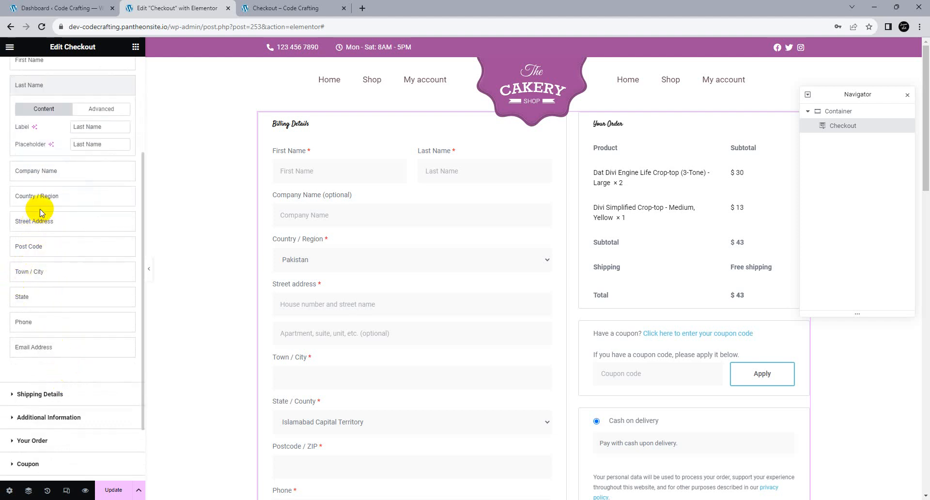
{"action": "scroll", "coordinate": [63, 310], "scroll_direction": "down", "scroll_amount": 2}
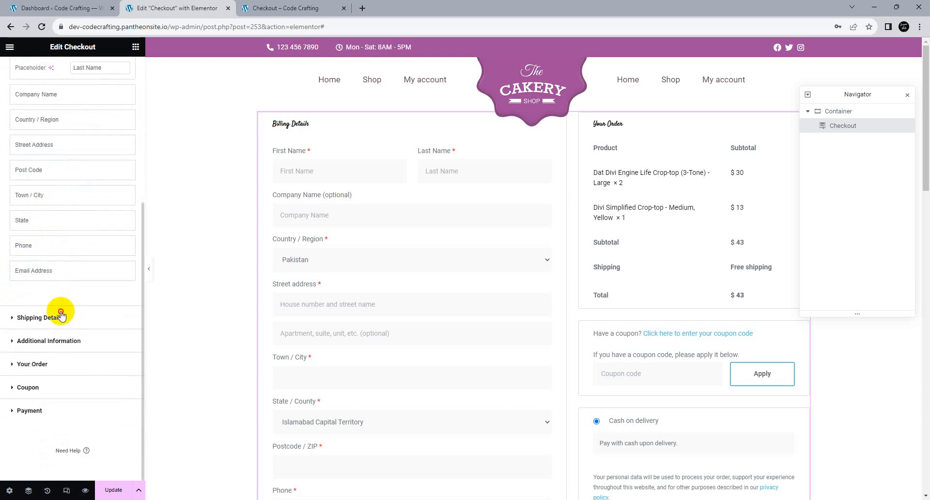
Open the Shipping Details settings and compare their section title and form items with the shipping form on the page.
{"action": "left_click", "coordinate": [60, 315]}
{"action": "scroll", "coordinate": [342, 264], "scroll_direction": "down", "scroll_amount": 6}
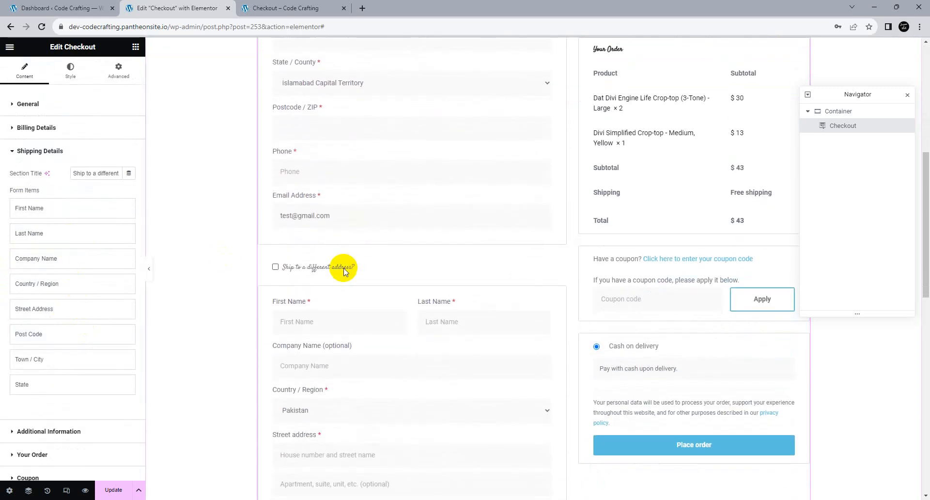
{"action": "scroll", "coordinate": [285, 285], "scroll_direction": "down", "scroll_amount": 1}
{"action": "scroll", "coordinate": [111, 252], "scroll_direction": "down", "scroll_amount": 1}
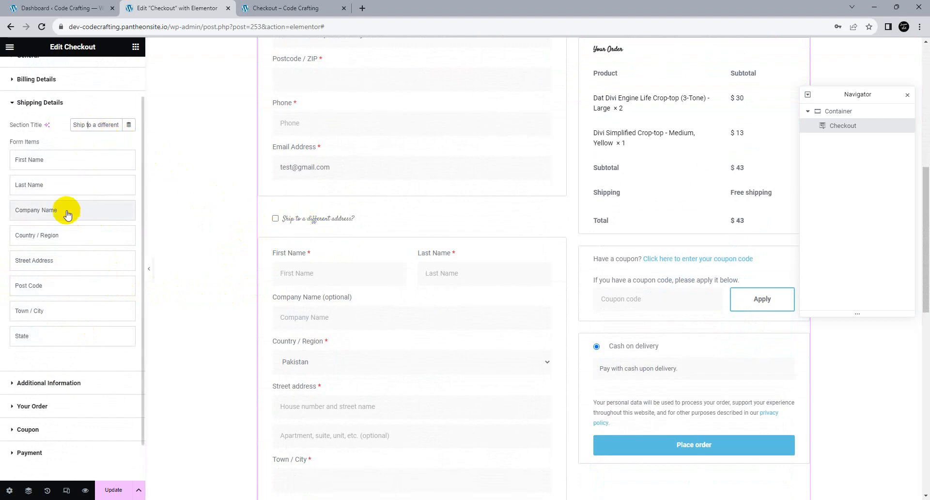
Examine the shipping First Name item, and compare the Order Notes item under Additional Information with the page's order notes field.
{"action": "left_click", "coordinate": [42, 160]}
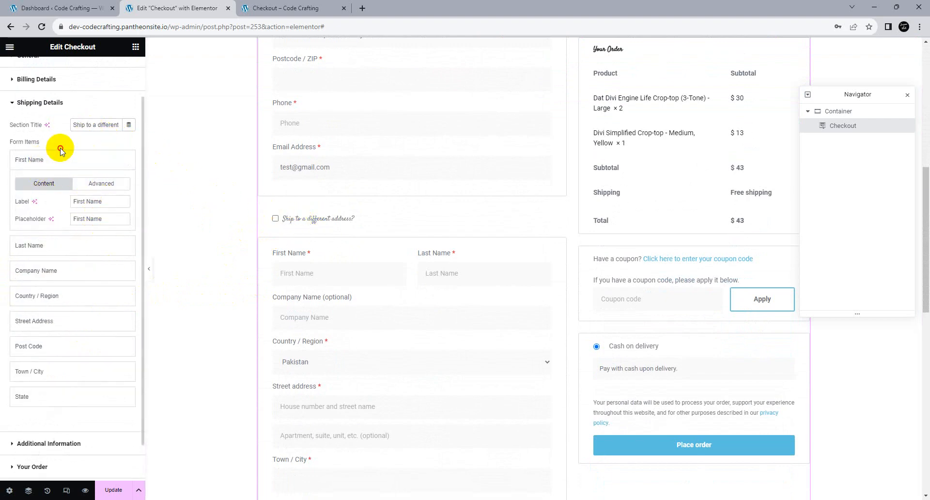
{"action": "left_click", "coordinate": [61, 160]}
{"action": "left_click", "coordinate": [72, 381]}
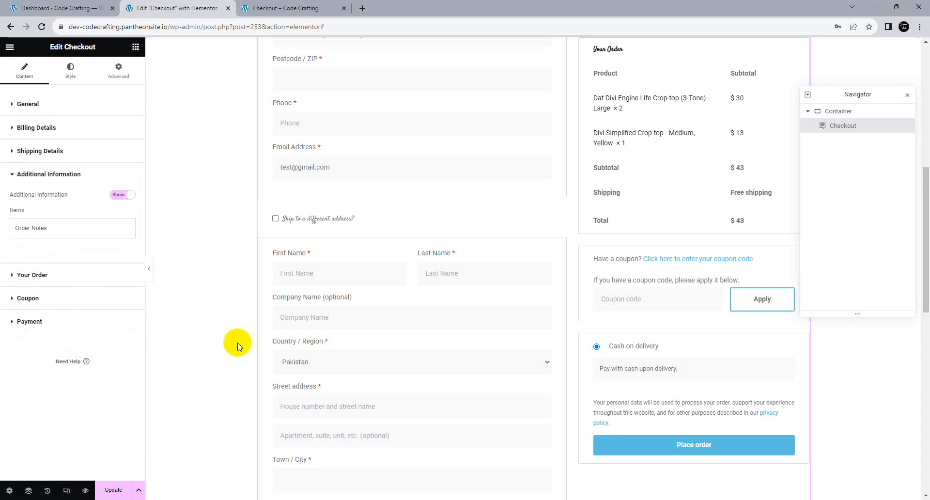
{"action": "scroll", "coordinate": [400, 310], "scroll_direction": "down", "scroll_amount": 7}
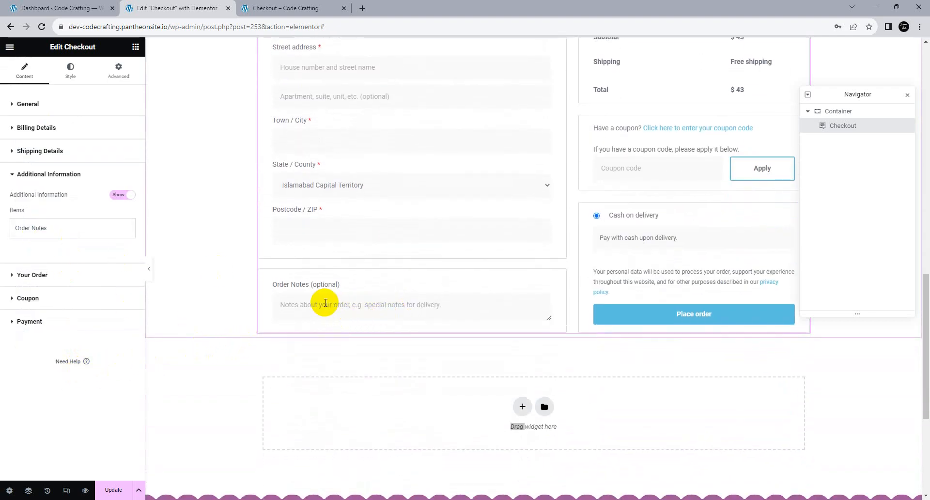
{"action": "left_click", "coordinate": [59, 230]}
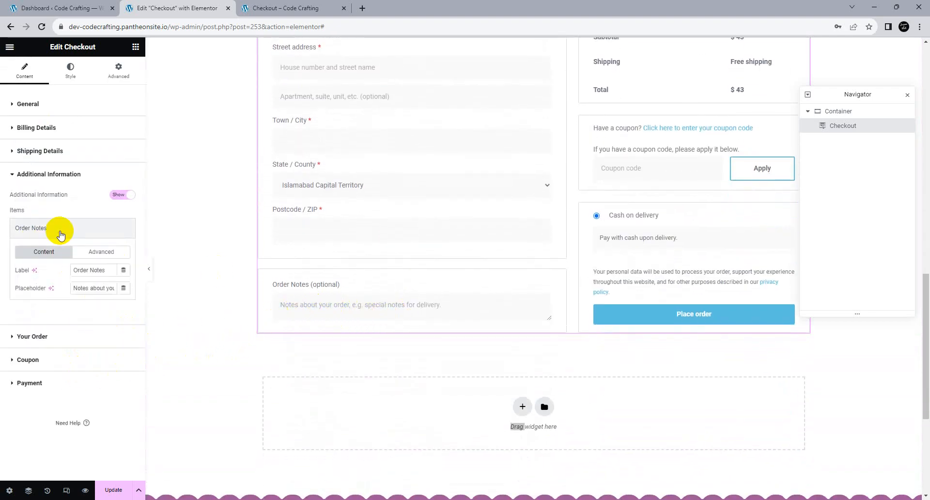
Try editing the Order Notes label and hiding the Additional Information section, restoring both.
{"action": "left_click", "coordinate": [94, 269]}
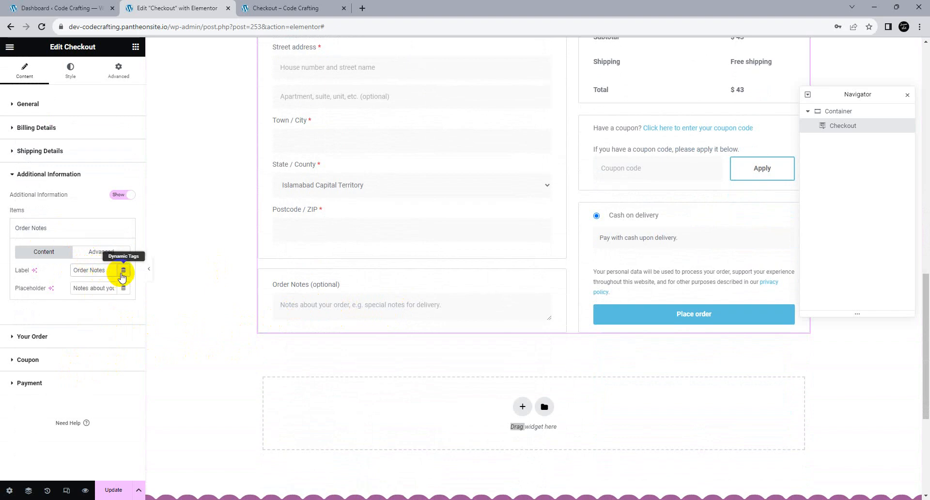
{"action": "key", "text": "BackSpace"}
{"action": "type", "text": "s"}
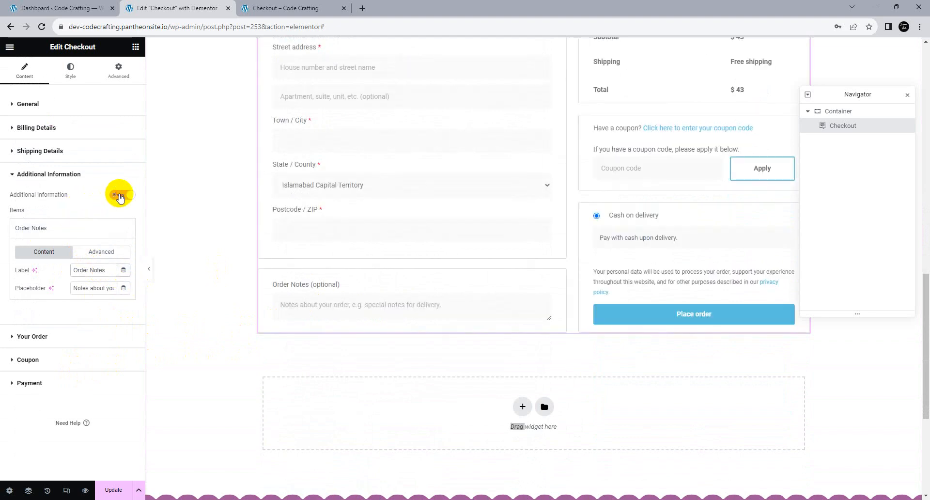
{"action": "left_click", "coordinate": [120, 196]}
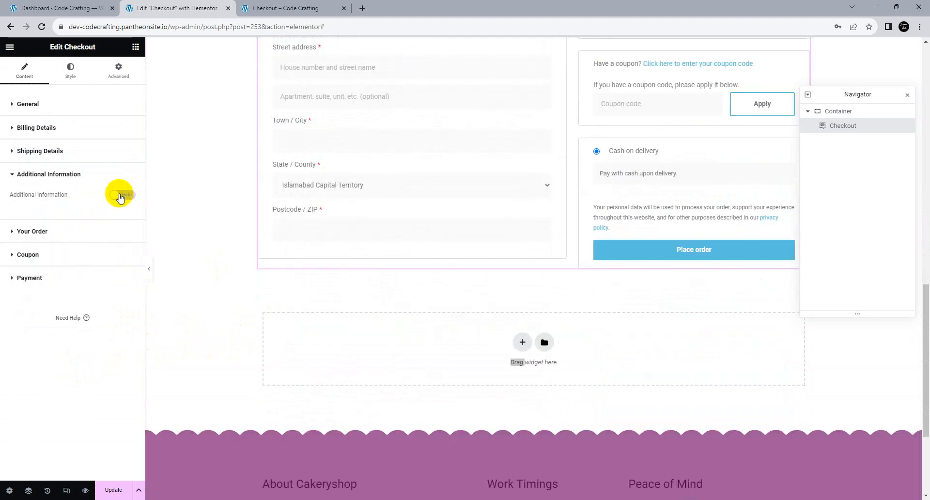
{"action": "left_click", "coordinate": [119, 196]}
Try End alignment for the Your Order section title and set it to Center.
{"action": "left_click", "coordinate": [55, 335]}
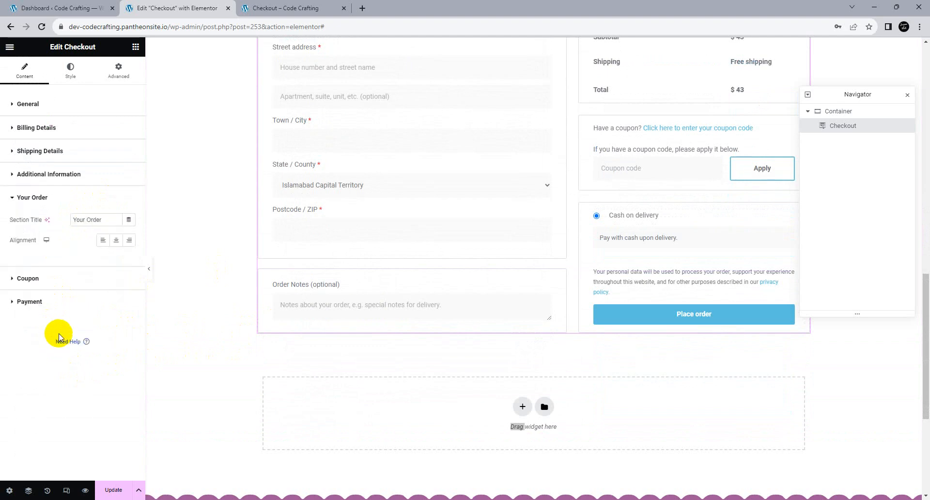
{"action": "scroll", "coordinate": [457, 239], "scroll_direction": "up", "scroll_amount": 10}
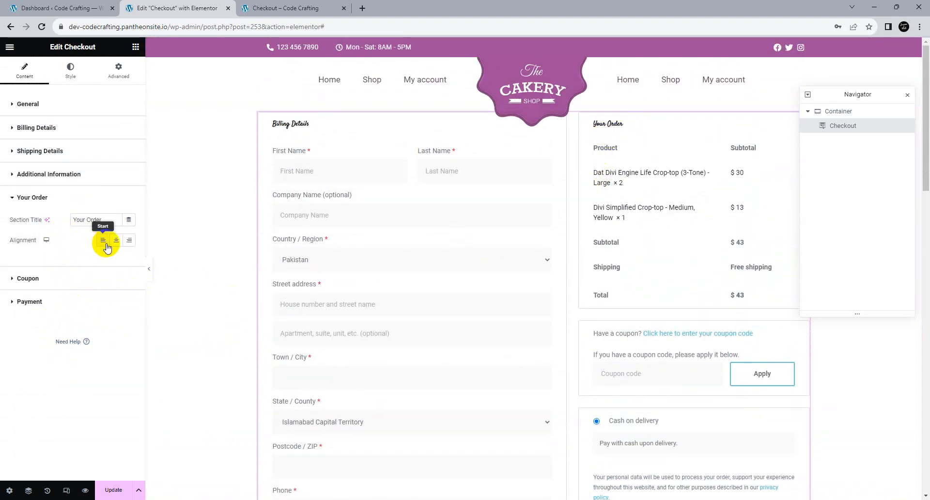
{"action": "left_click", "coordinate": [127, 242]}
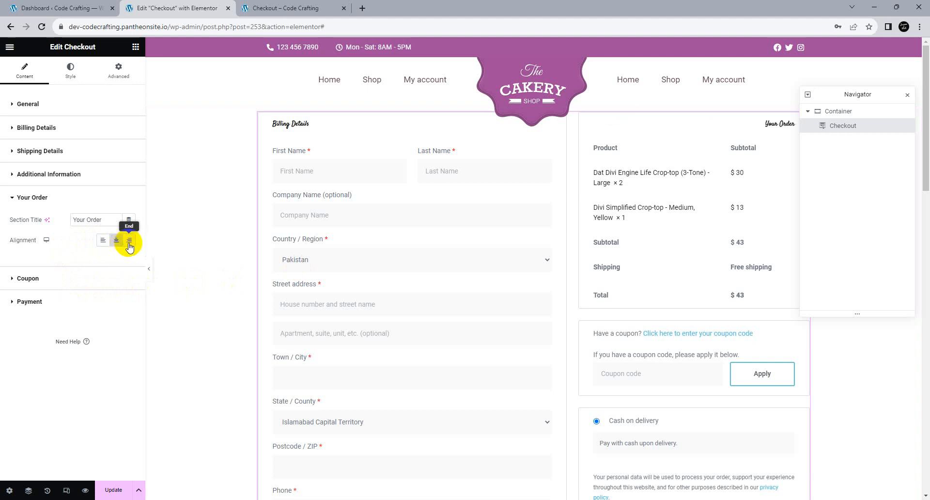
{"action": "left_click", "coordinate": [115, 242]}
Try hiding the Coupon section of the checkout and show it again.
{"action": "left_click", "coordinate": [57, 279]}
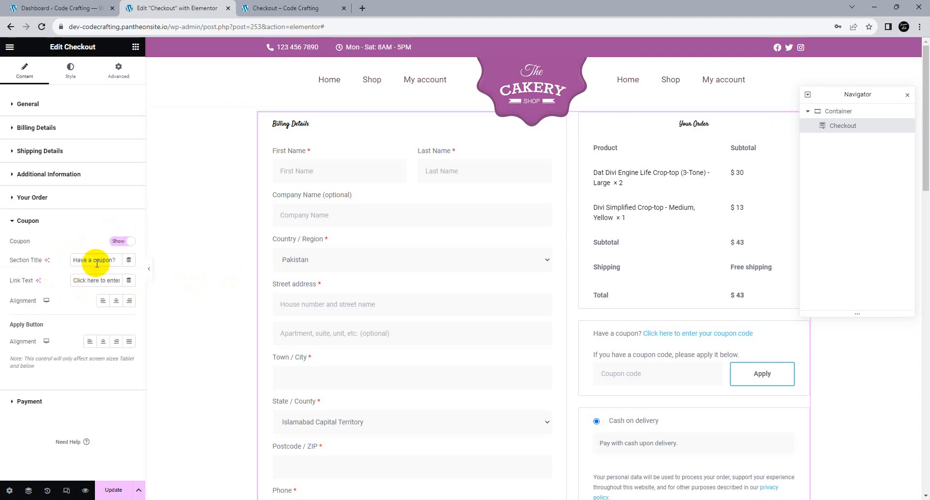
{"action": "left_click", "coordinate": [121, 242]}
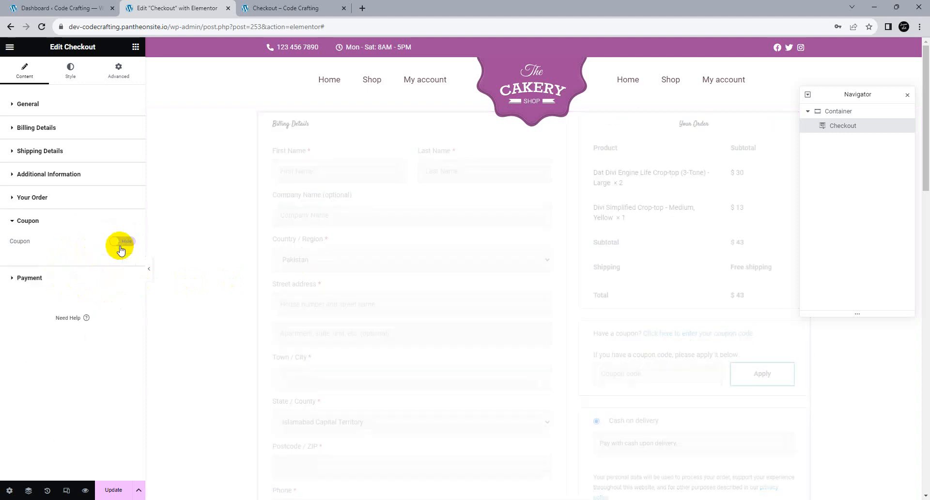
{"action": "left_click", "coordinate": [120, 242]}
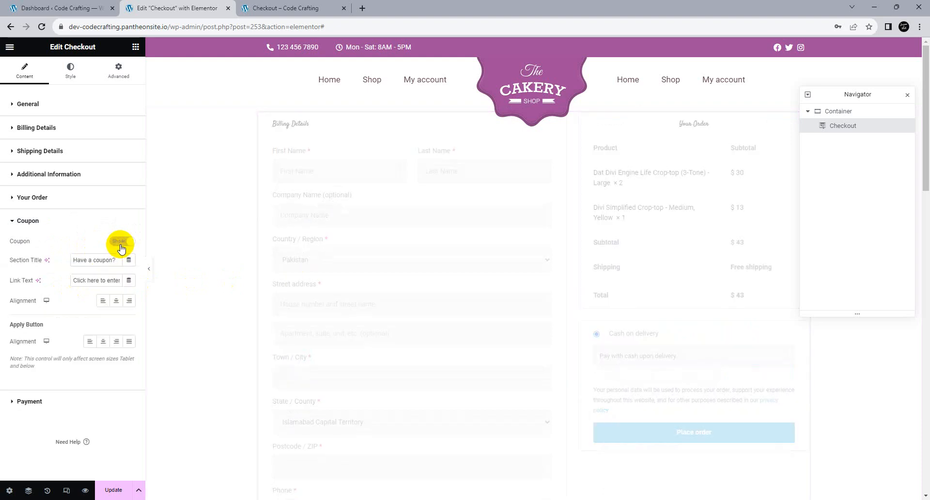
In the Payment settings, try the End, Center and Start alignments for the purchase button and set it to Justify.
{"action": "left_click", "coordinate": [43, 397]}
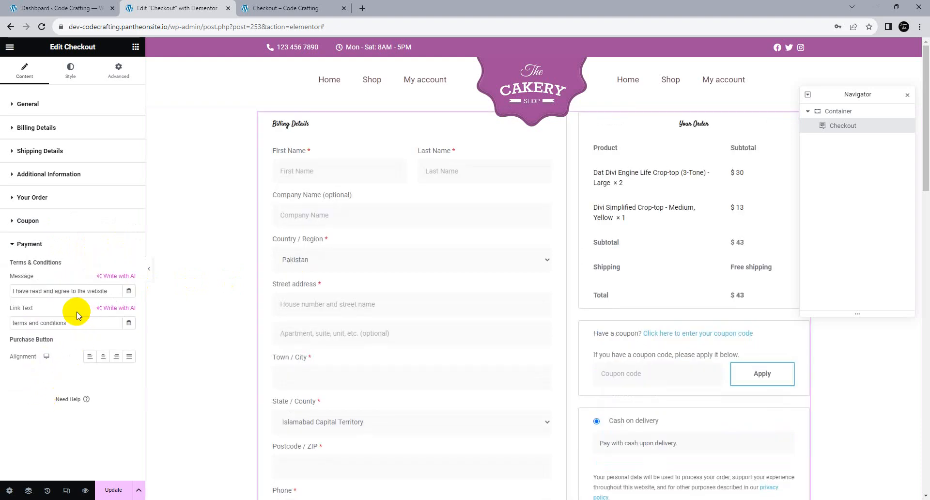
{"action": "scroll", "coordinate": [625, 340], "scroll_direction": "down", "scroll_amount": 1}
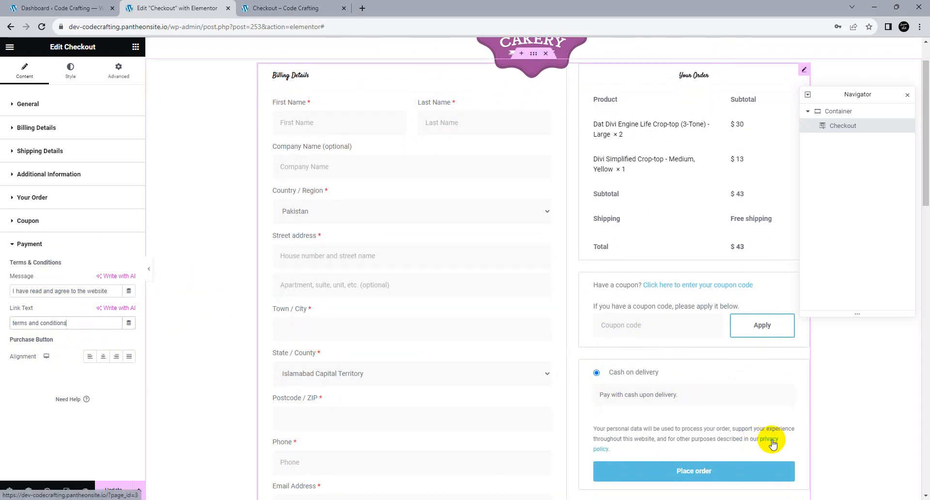
{"action": "left_click", "coordinate": [117, 358]}
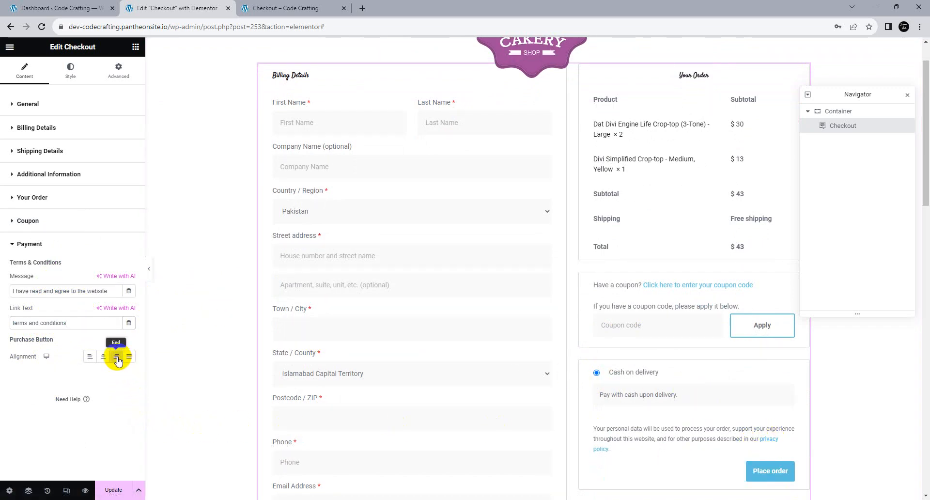
{"action": "left_click", "coordinate": [107, 359]}
{"action": "left_click", "coordinate": [90, 357]}
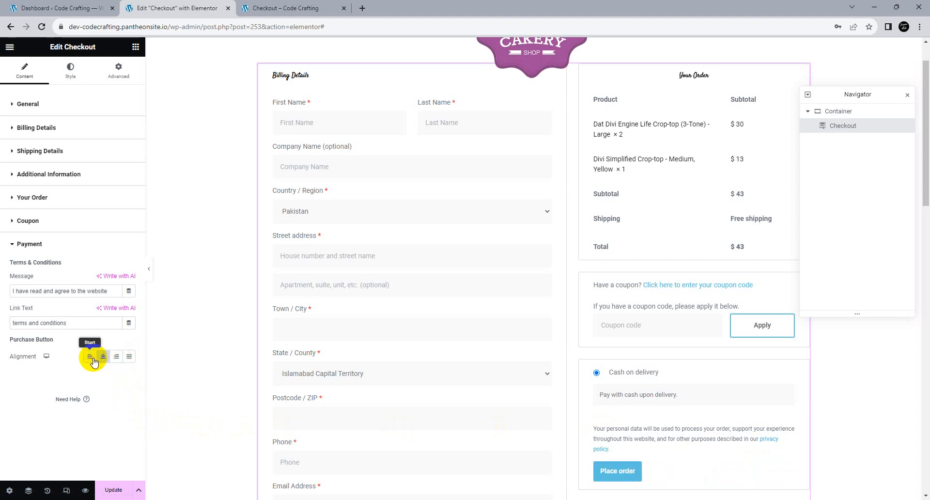
{"action": "left_click", "coordinate": [129, 358]}
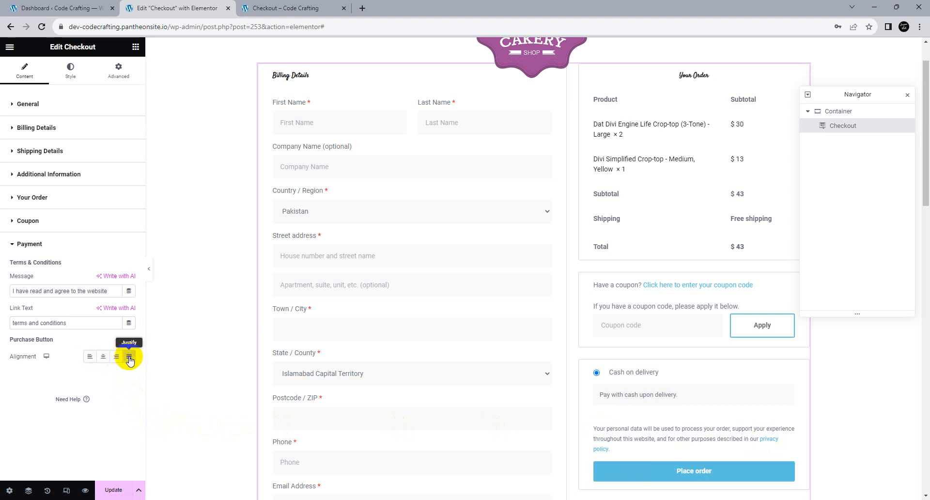
Examine the Checkout widget's style options for Sections and Typography, including titles, descriptions, messages, checkboxes, radio buttons and links.
{"action": "left_click", "coordinate": [70, 78]}
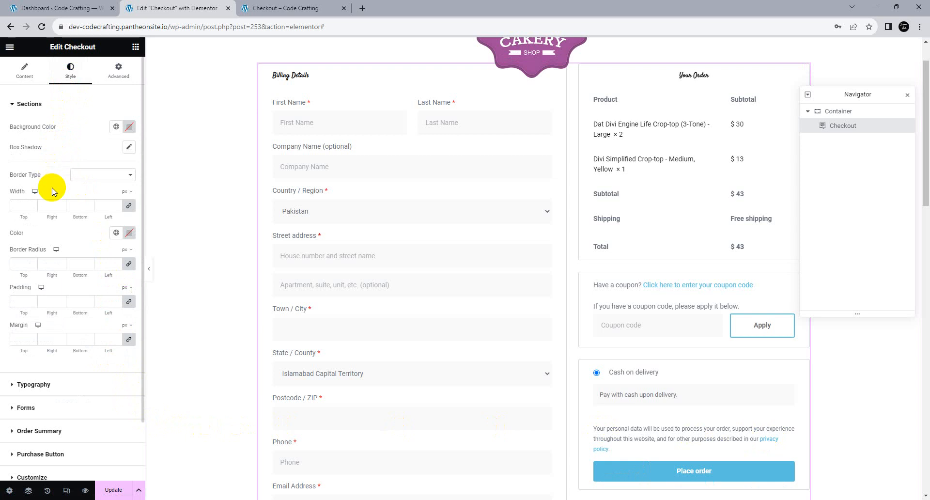
{"action": "left_click", "coordinate": [19, 106]}
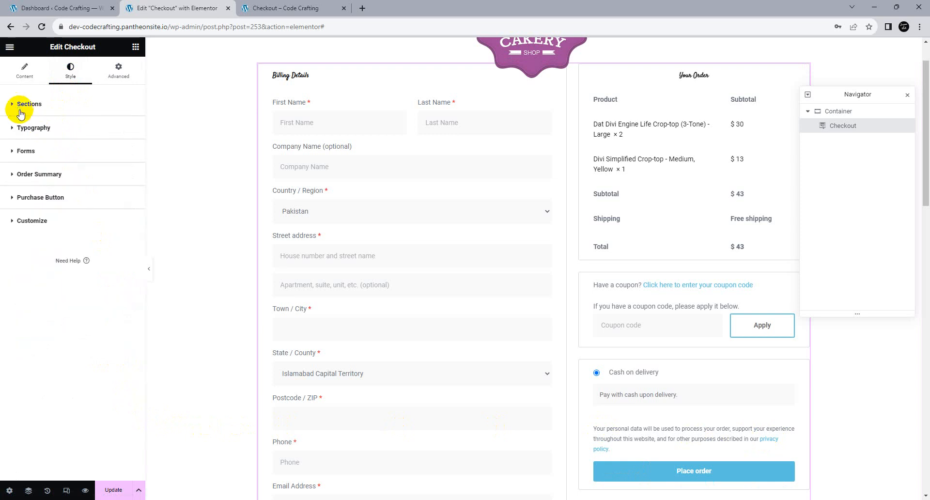
{"action": "left_click", "coordinate": [24, 113]}
{"action": "scroll", "coordinate": [30, 331], "scroll_direction": "down", "scroll_amount": 1}
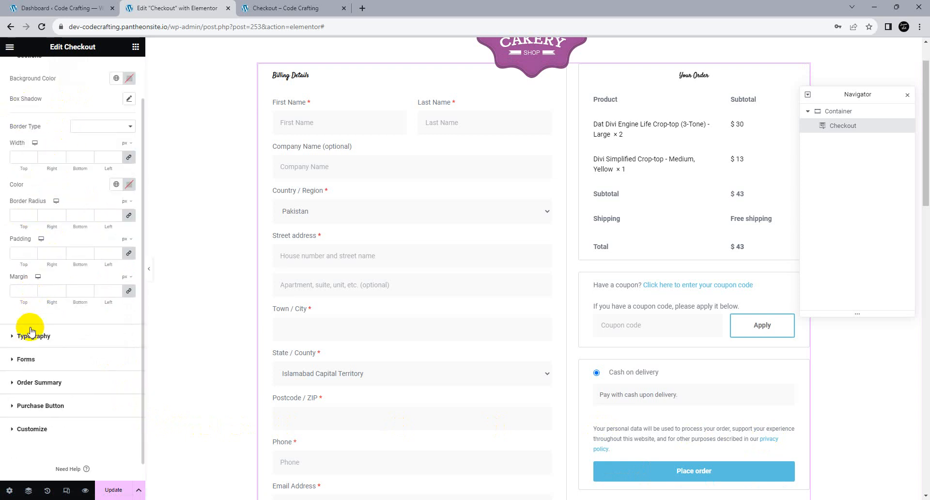
{"action": "left_click", "coordinate": [33, 340]}
{"action": "scroll", "coordinate": [66, 249], "scroll_direction": "down", "scroll_amount": 4}
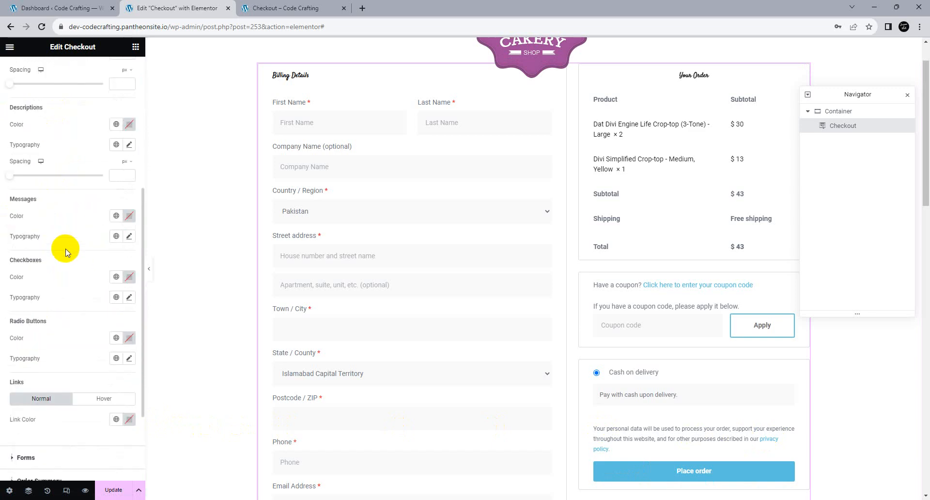
{"action": "scroll", "coordinate": [63, 249], "scroll_direction": "up", "scroll_amount": 4}
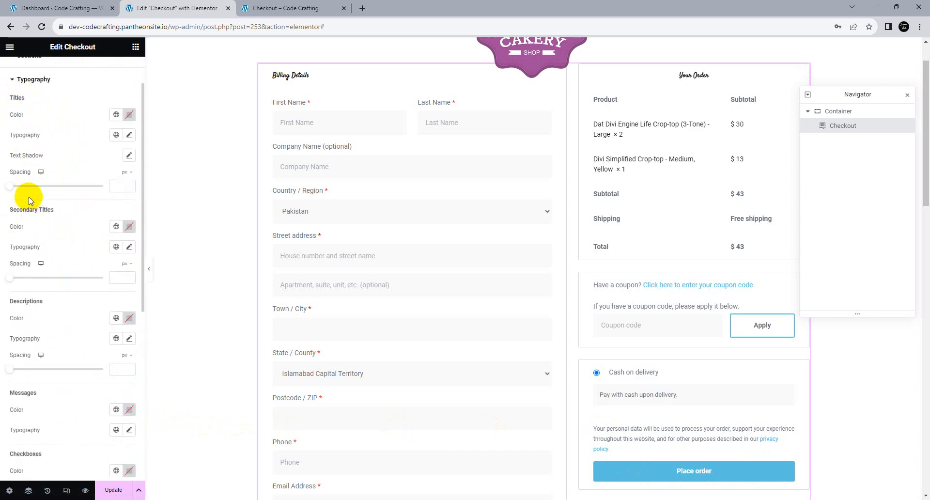
{"action": "scroll", "coordinate": [48, 228], "scroll_direction": "down", "scroll_amount": 2}
{"action": "scroll", "coordinate": [29, 218], "scroll_direction": "down", "scroll_amount": 2}
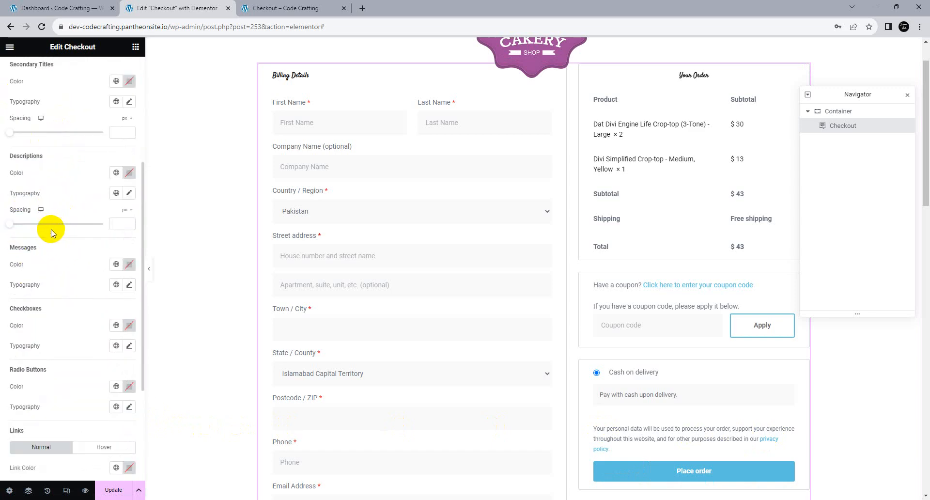
{"action": "scroll", "coordinate": [67, 276], "scroll_direction": "down", "scroll_amount": 2}
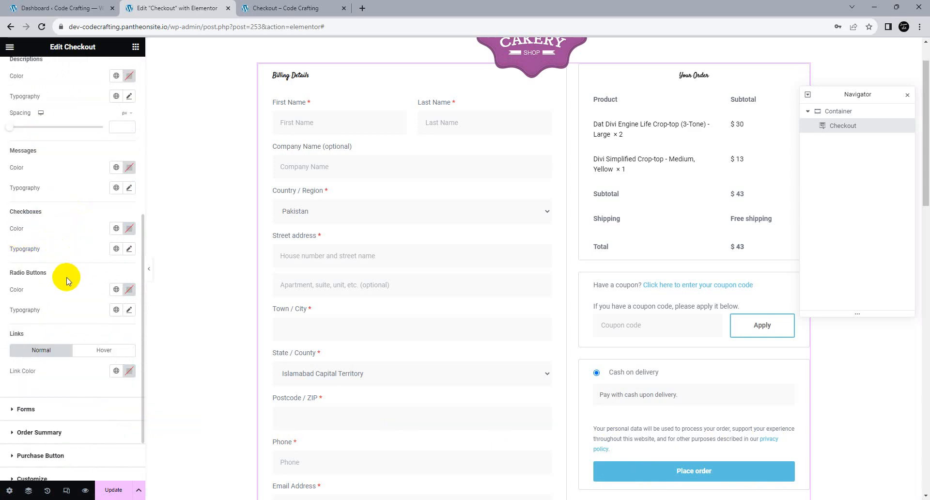
{"action": "scroll", "coordinate": [90, 286], "scroll_direction": "down", "scroll_amount": 1}
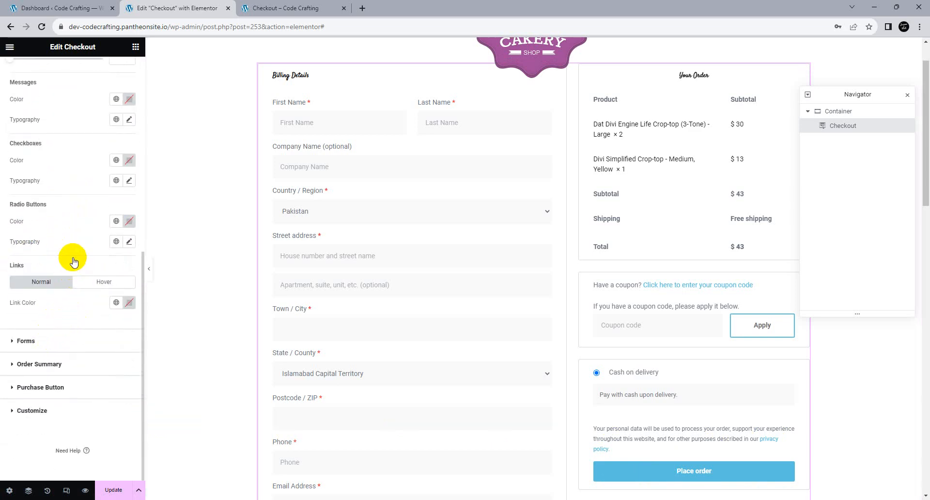
In the Forms style settings, set the columns gap to 18 px, rows gap to 2 px and label spacing to 8 px.
{"action": "left_click", "coordinate": [43, 340]}
{"action": "scroll", "coordinate": [42, 228], "scroll_direction": "down", "scroll_amount": 5}
{"action": "scroll", "coordinate": [43, 213], "scroll_direction": "up", "scroll_amount": 6}
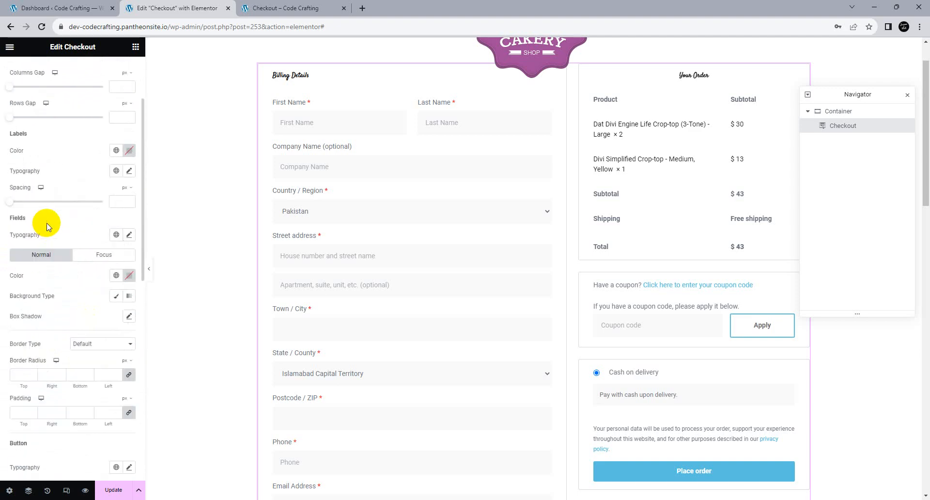
{"action": "mouse_move", "coordinate": [25, 138]}
{"action": "left_mouse_down"}
{"action": "mouse_move", "coordinate": [6, 139]}
{"action": "mouse_move", "coordinate": [56, 167]}
{"action": "mouse_move", "coordinate": [14, 167]}
{"action": "mouse_move", "coordinate": [33, 140]}
{"action": "left_mouse_up"}
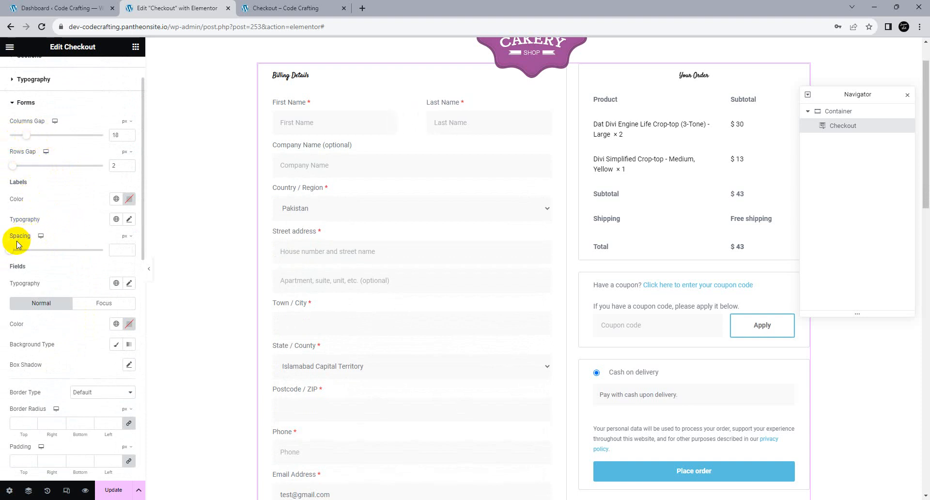
{"action": "mouse_move", "coordinate": [10, 248]}
{"action": "left_mouse_down"}
{"action": "mouse_move", "coordinate": [33, 245]}
{"action": "mouse_move", "coordinate": [23, 248]}
{"action": "left_mouse_up"}
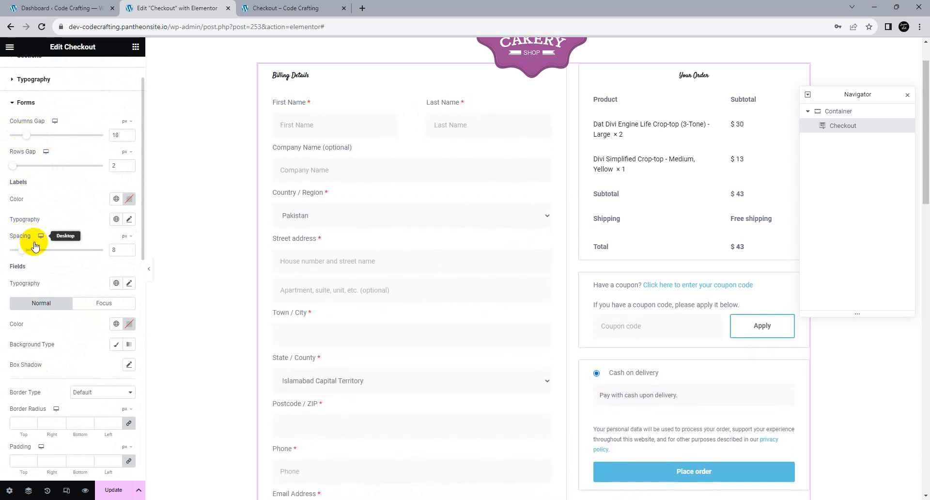
Try red for the form labels' color and set it to green.
{"action": "left_click", "coordinate": [126, 201]}
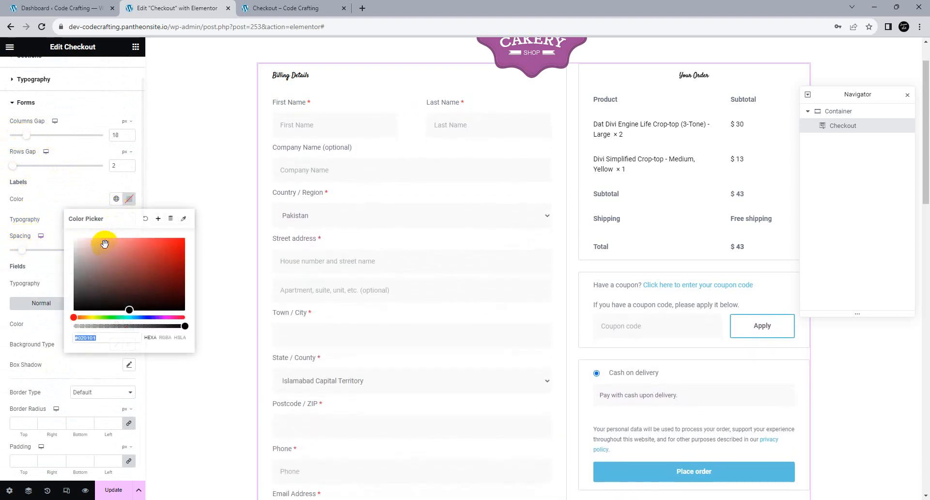
{"action": "left_click", "coordinate": [173, 243]}
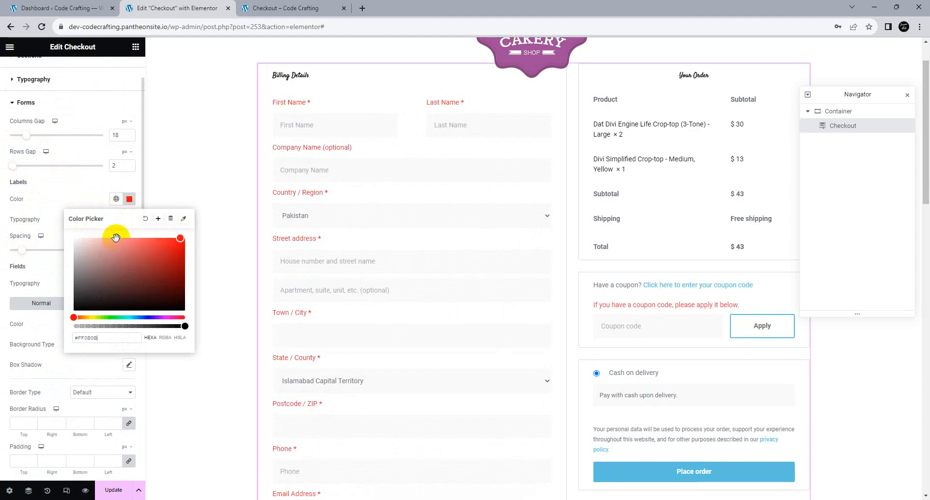
{"action": "left_click", "coordinate": [131, 317]}
{"action": "left_click", "coordinate": [158, 268]}
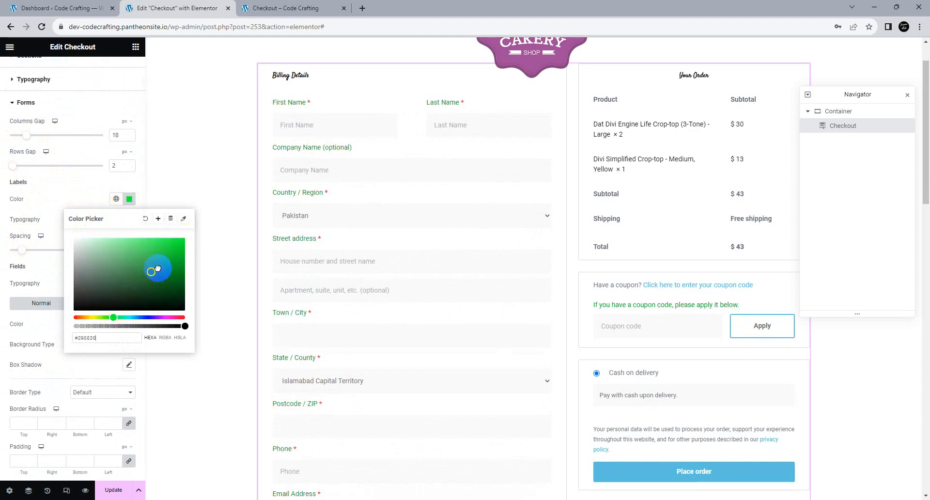
{"action": "left_click", "coordinate": [89, 187]}
Look through the remaining Forms style options for the fields and button.
{"action": "scroll", "coordinate": [92, 252], "scroll_direction": "down", "scroll_amount": 2}
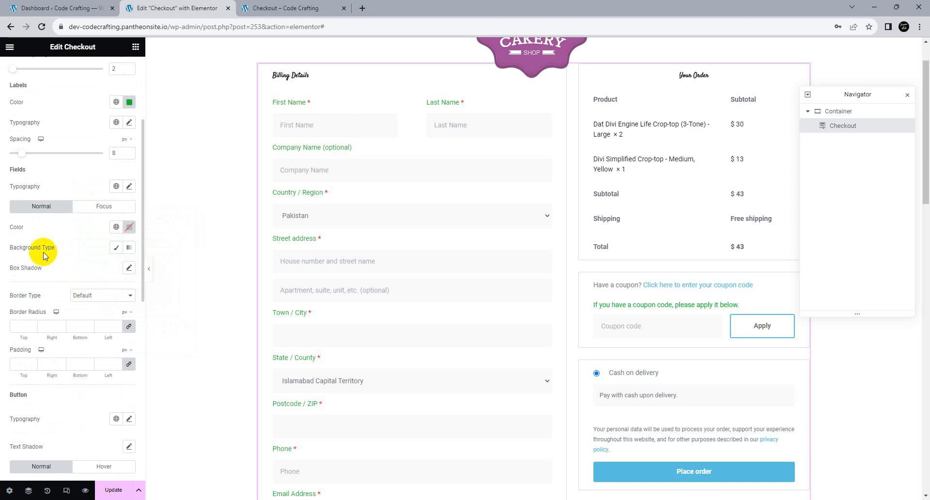
{"action": "scroll", "coordinate": [72, 346], "scroll_direction": "down", "scroll_amount": 6}
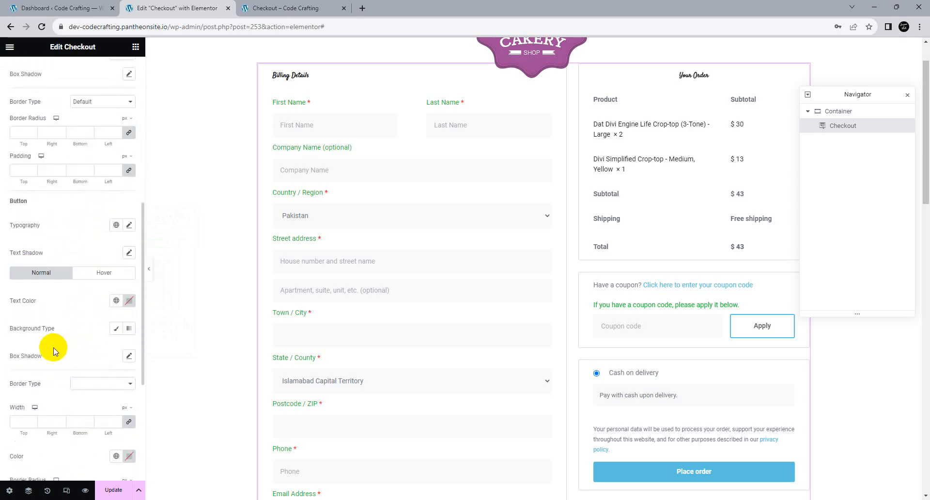
{"action": "scroll", "coordinate": [50, 313], "scroll_direction": "down", "scroll_amount": 3}
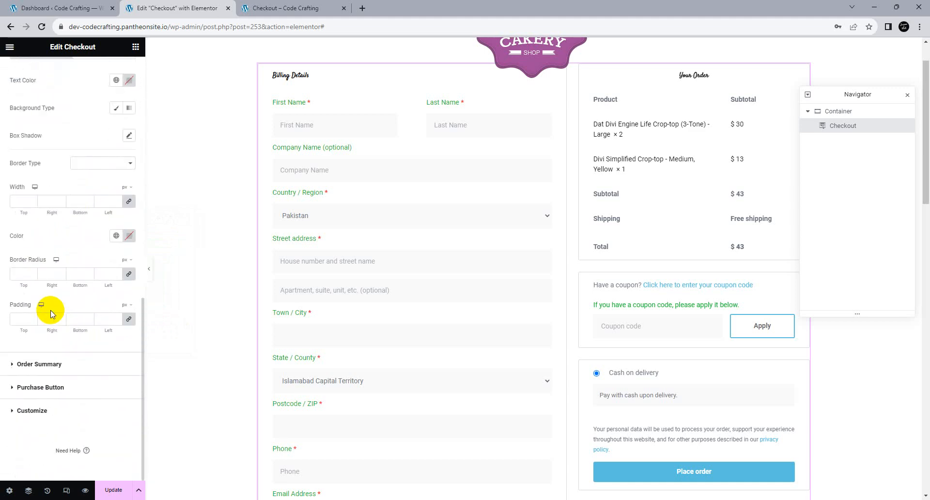
In the Order Summary style settings, set the rows gap to 35 px, the dividers' weight to 0 px and the total divider's weight to 1 px.
{"action": "left_click", "coordinate": [52, 367]}
{"action": "scroll", "coordinate": [422, 265], "scroll_direction": "down", "scroll_amount": 2}
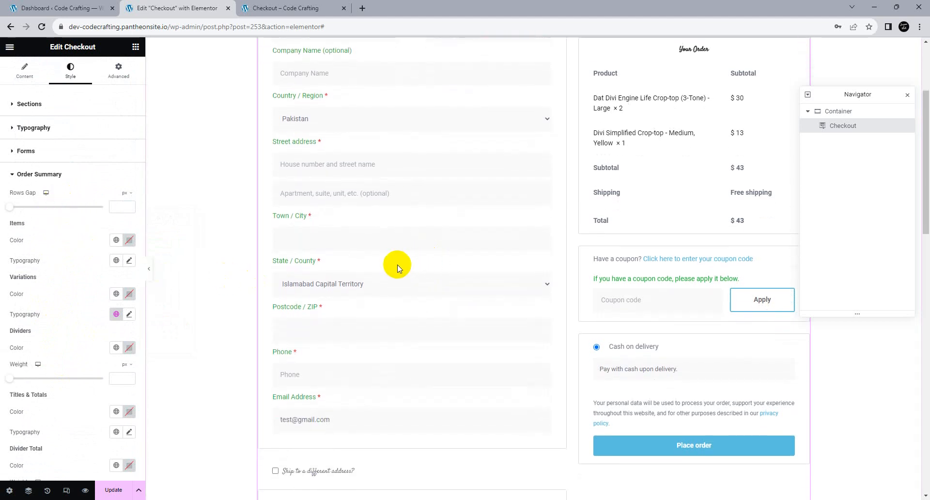
{"action": "left_click_drag", "start_coordinate": [10, 206], "coordinate": [64, 206]}
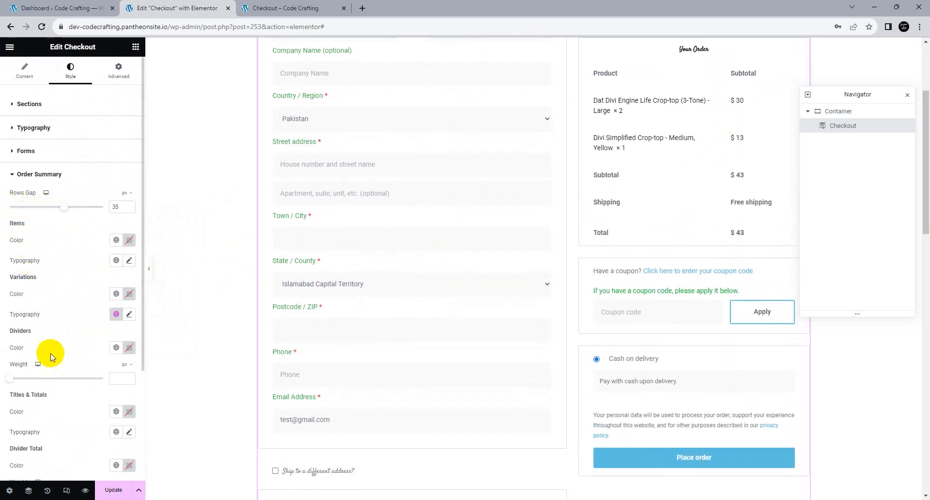
{"action": "left_click_drag", "start_coordinate": [12, 382], "coordinate": [11, 399]}
{"action": "scroll", "coordinate": [29, 384], "scroll_direction": "down", "scroll_amount": 2}
{"action": "scroll", "coordinate": [40, 399], "scroll_direction": "down", "scroll_amount": 1}
Review the Purchase Button style options and add Billing Details as a checkout section to customize, looking through its style options.
{"action": "left_click", "coordinate": [32, 389]}
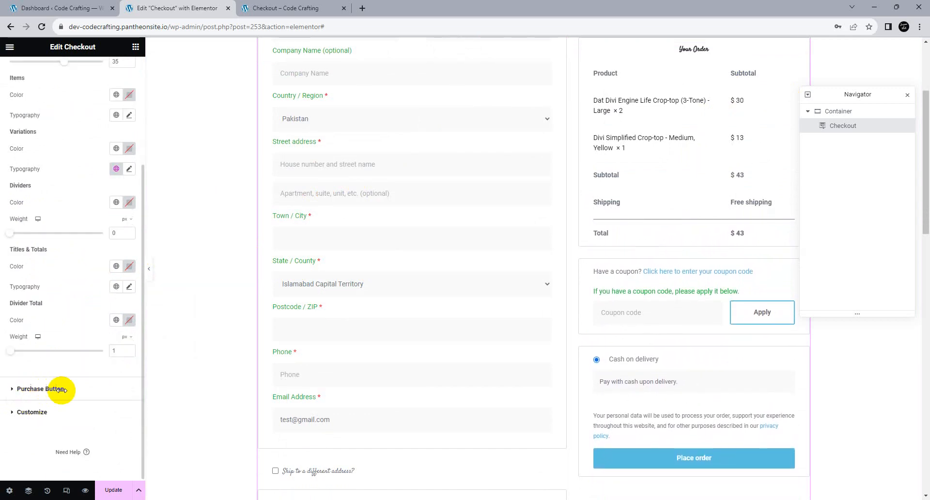
{"action": "scroll", "coordinate": [58, 365], "scroll_direction": "down", "scroll_amount": 1}
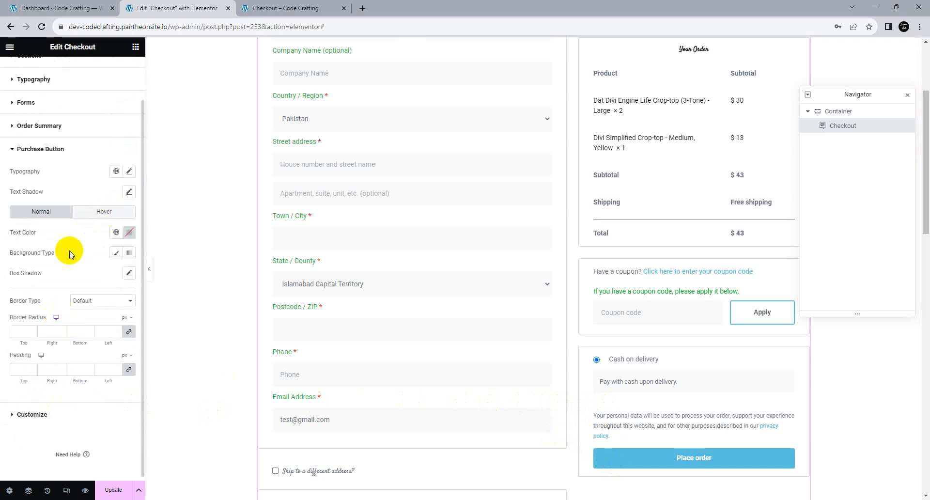
{"action": "left_click", "coordinate": [55, 416]}
{"action": "left_click", "coordinate": [50, 253]}
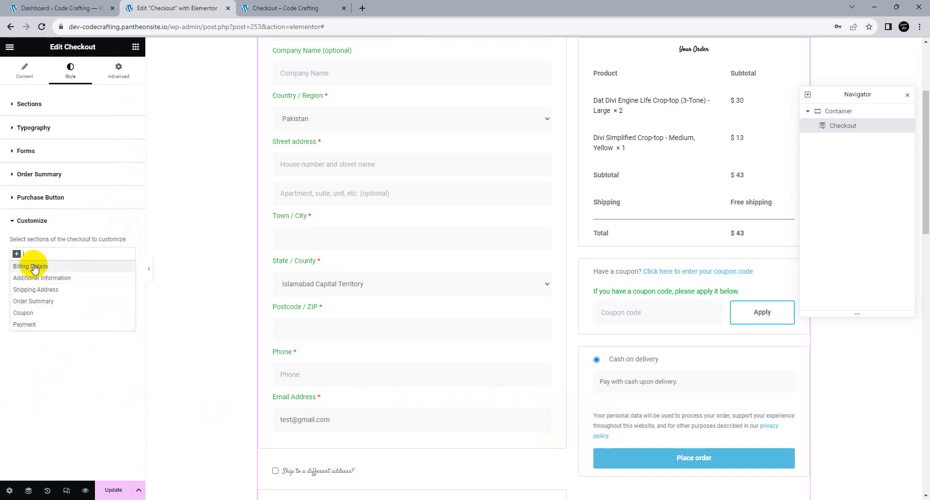
{"action": "left_click", "coordinate": [37, 265]}
{"action": "left_click", "coordinate": [48, 281]}
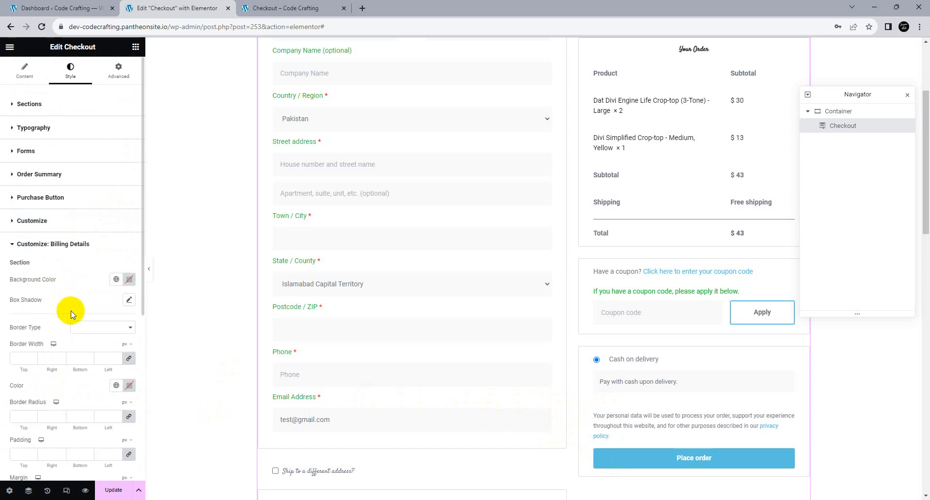
{"action": "scroll", "coordinate": [85, 322], "scroll_direction": "down", "scroll_amount": 3}
{"action": "scroll", "coordinate": [87, 322], "scroll_direction": "up", "scroll_amount": 3}
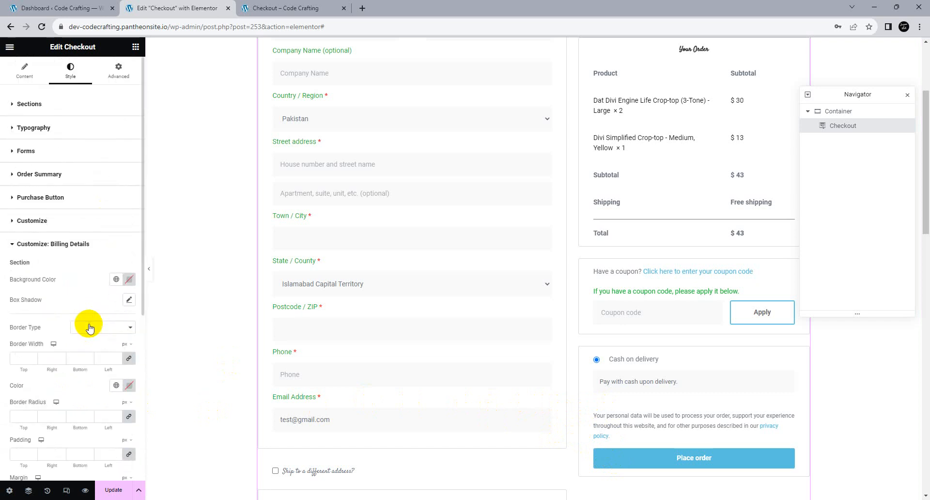
{"action": "left_click", "coordinate": [18, 247]}
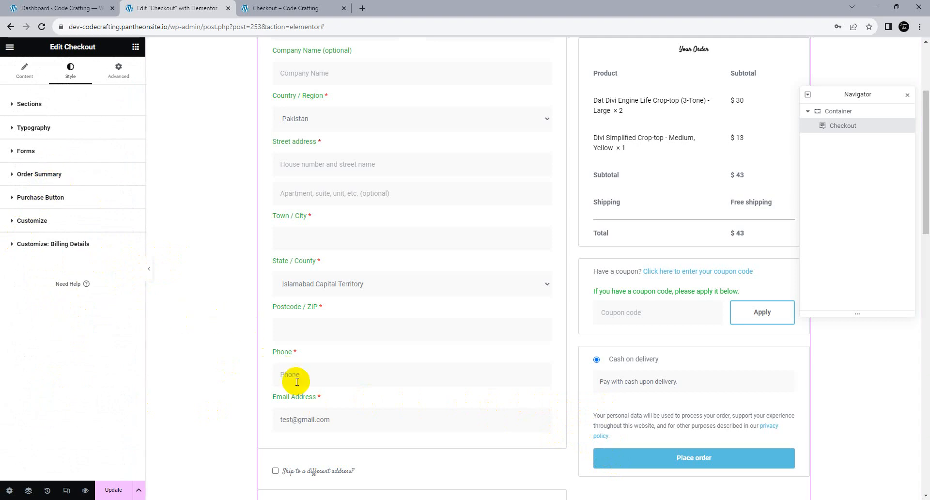
{"action": "scroll", "coordinate": [297, 379], "scroll_direction": "down", "scroll_amount": 4}
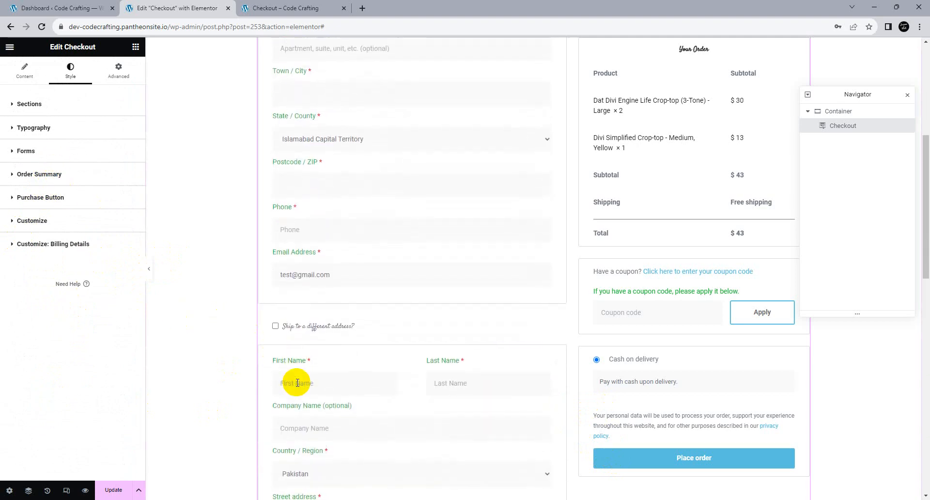
{"action": "left_click", "coordinate": [70, 245]}
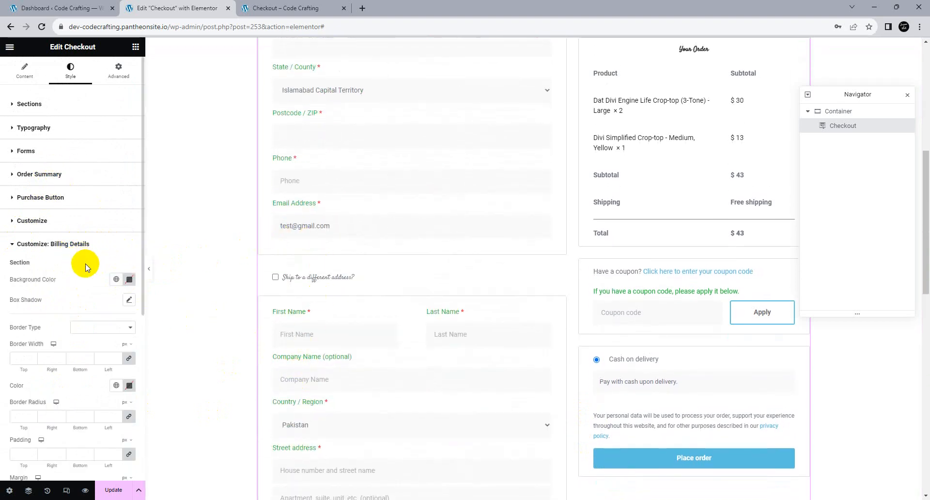
Replace Billing Details with Payment as the checkout section to customize and look through the Payment section's style options.
{"action": "left_click", "coordinate": [35, 220]}
{"action": "left_click", "coordinate": [15, 254]}
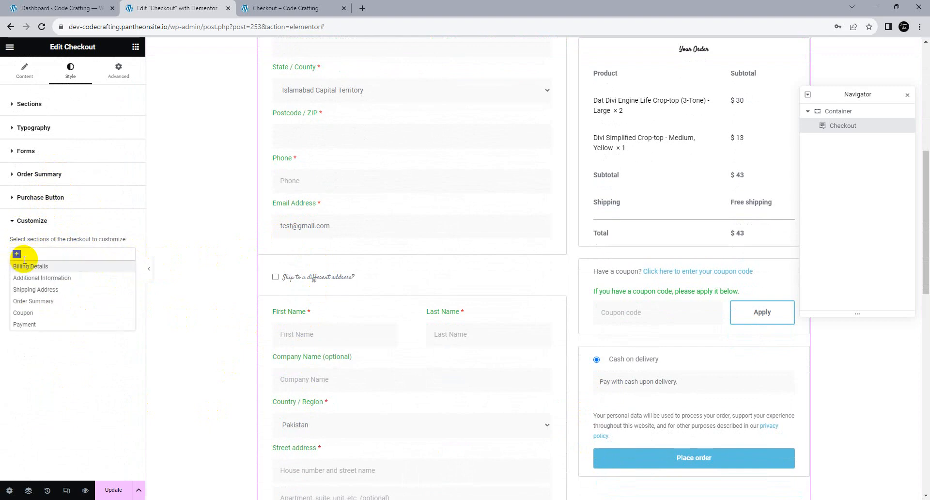
{"action": "left_click", "coordinate": [36, 325]}
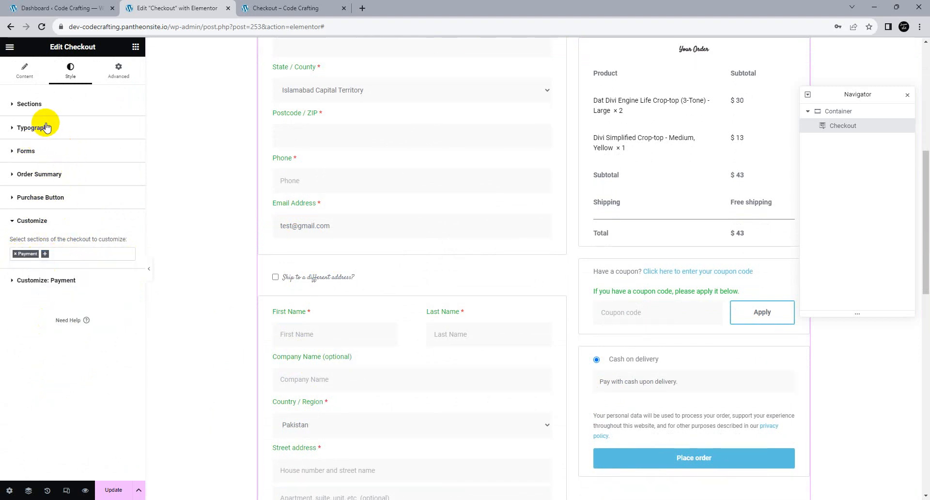
{"action": "left_click", "coordinate": [39, 284]}
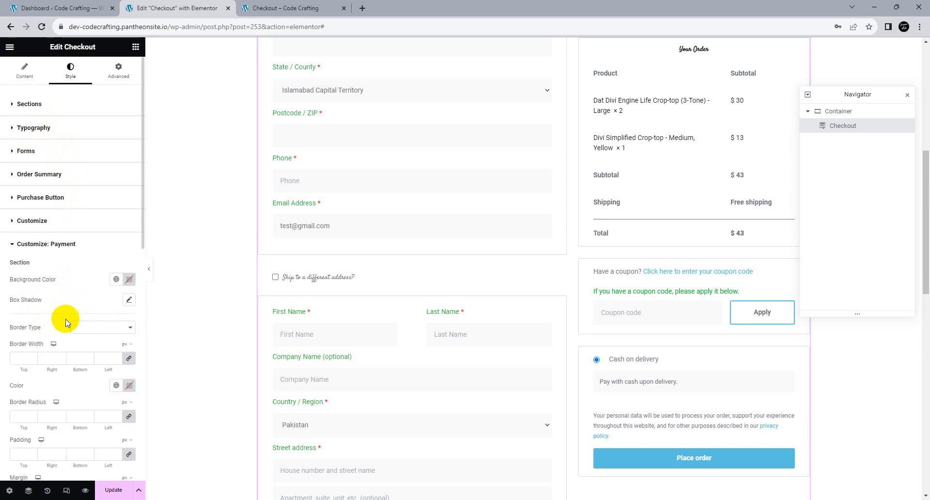
{"action": "scroll", "coordinate": [68, 320], "scroll_direction": "down", "scroll_amount": 6}
{"action": "scroll", "coordinate": [70, 328], "scroll_direction": "down", "scroll_amount": 3}
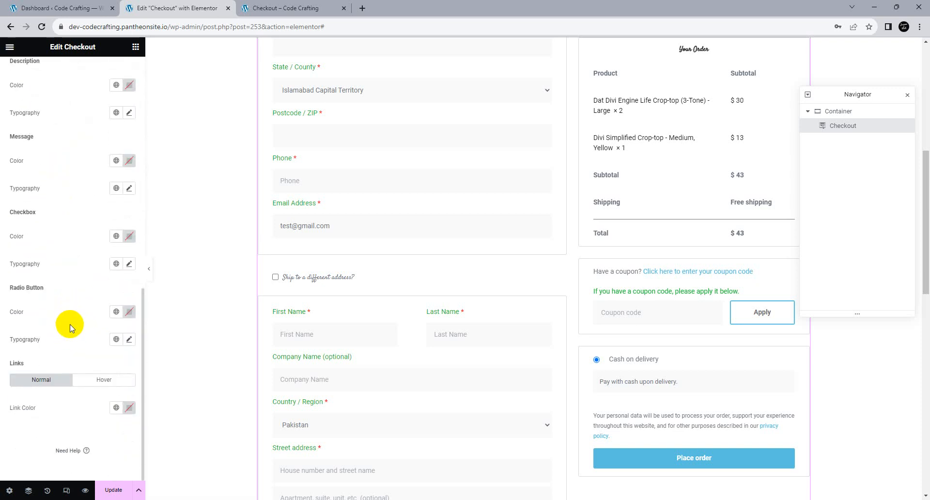
{"action": "scroll", "coordinate": [27, 307], "scroll_direction": "up", "scroll_amount": 10}
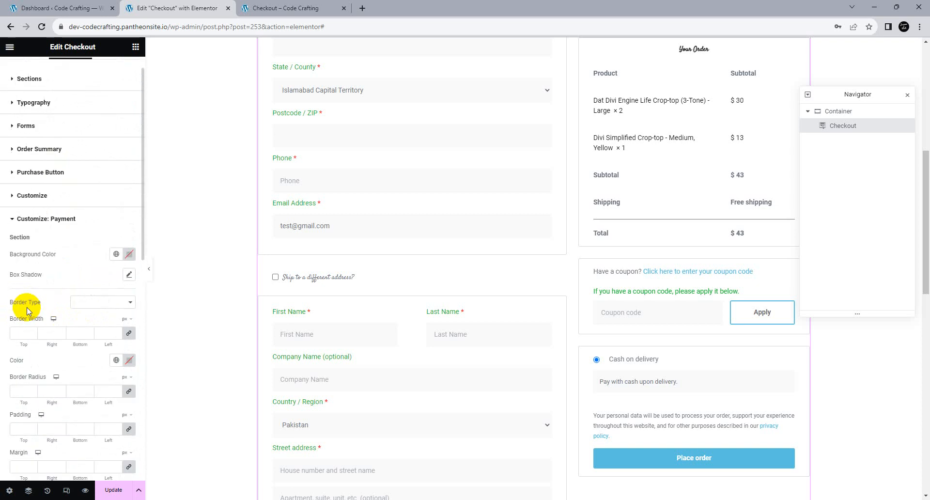
Update the checkout template and reload the live Checkout page to review its styled billing form, order summary and payment section.
{"action": "left_click", "coordinate": [31, 221]}
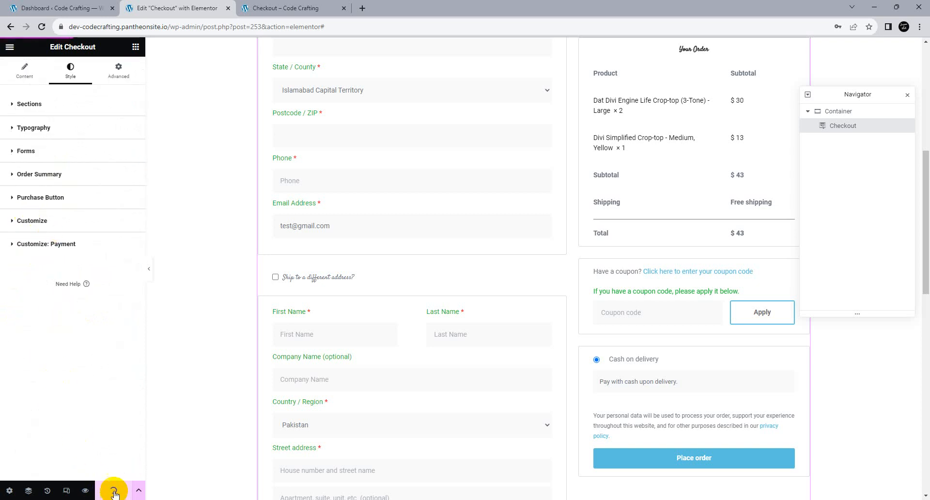
{"action": "left_click", "coordinate": [287, 7]}
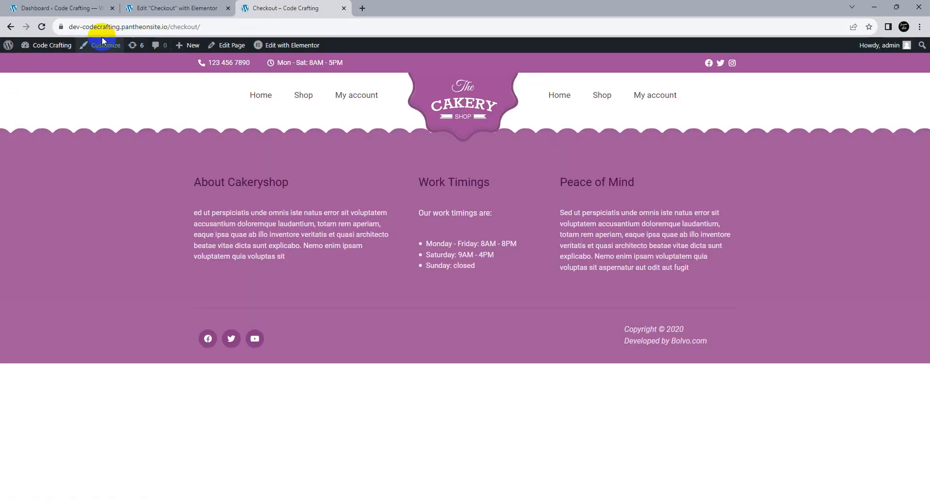
{"action": "left_click", "coordinate": [42, 27]}
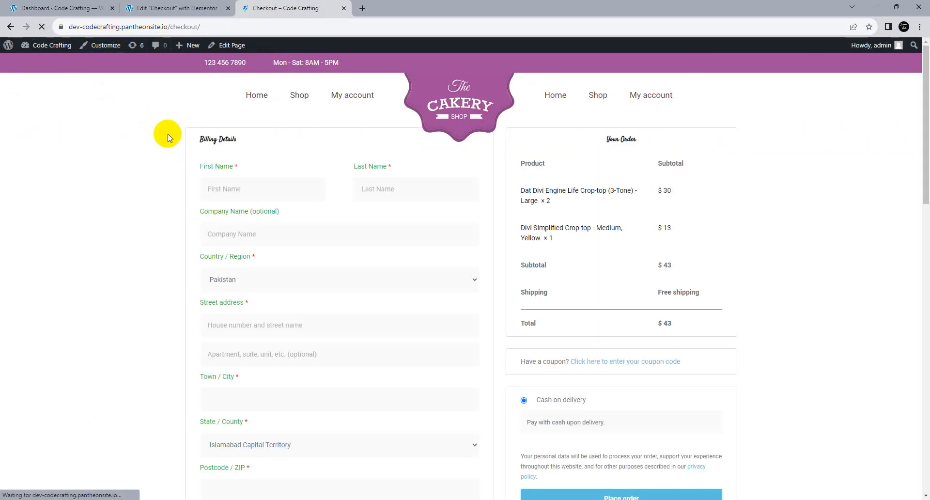
{"action": "scroll", "coordinate": [596, 232], "scroll_direction": "down", "scroll_amount": 6}
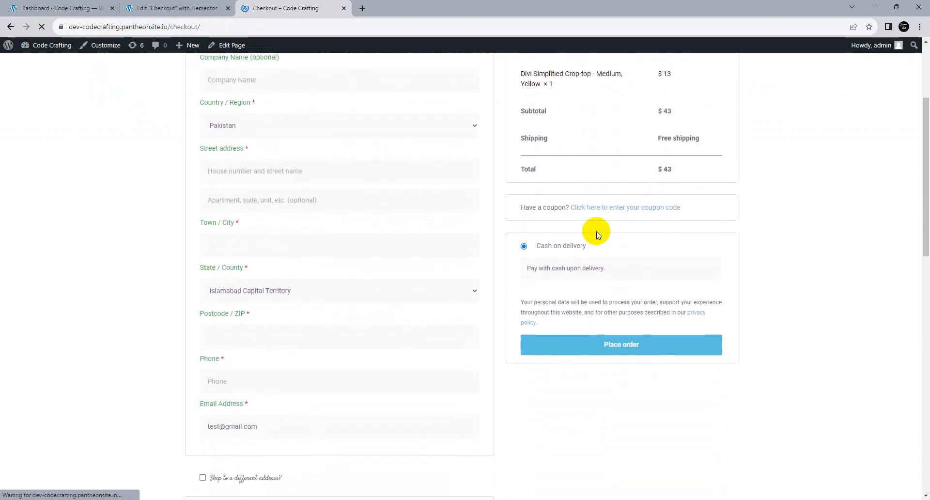
{"action": "scroll", "coordinate": [630, 268], "scroll_direction": "up", "scroll_amount": 7}
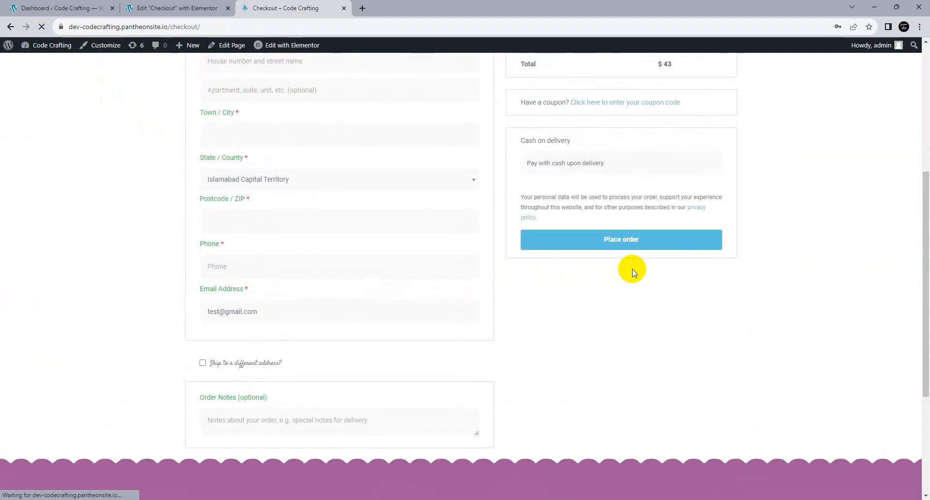